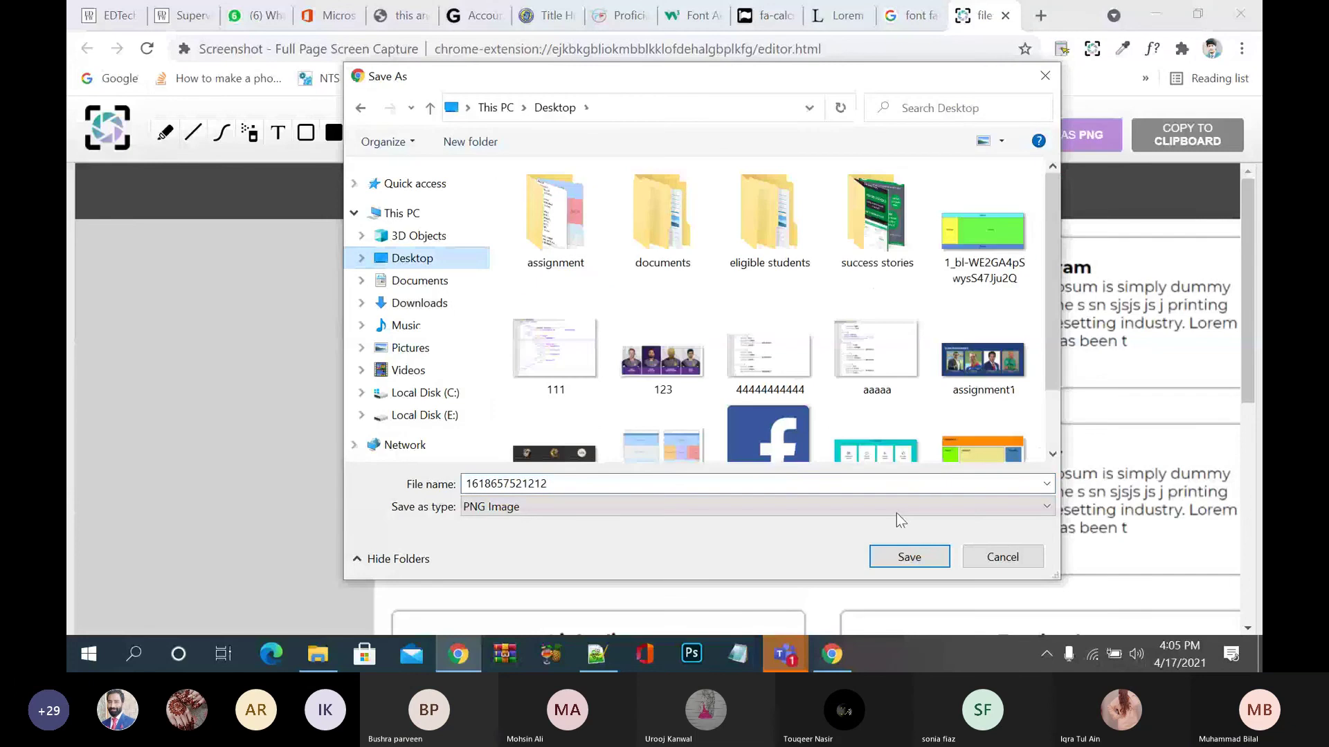
pyautogui.press('Return')
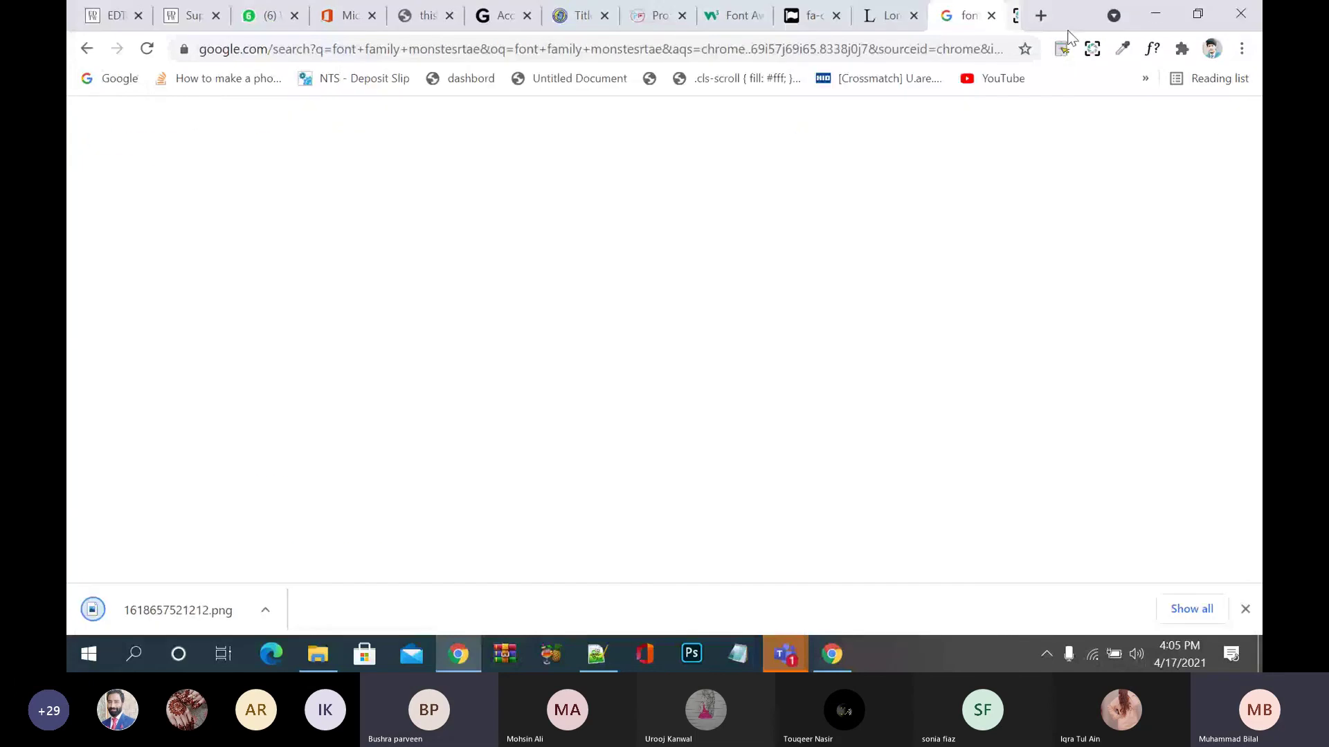
pyautogui.click(1153, 12)
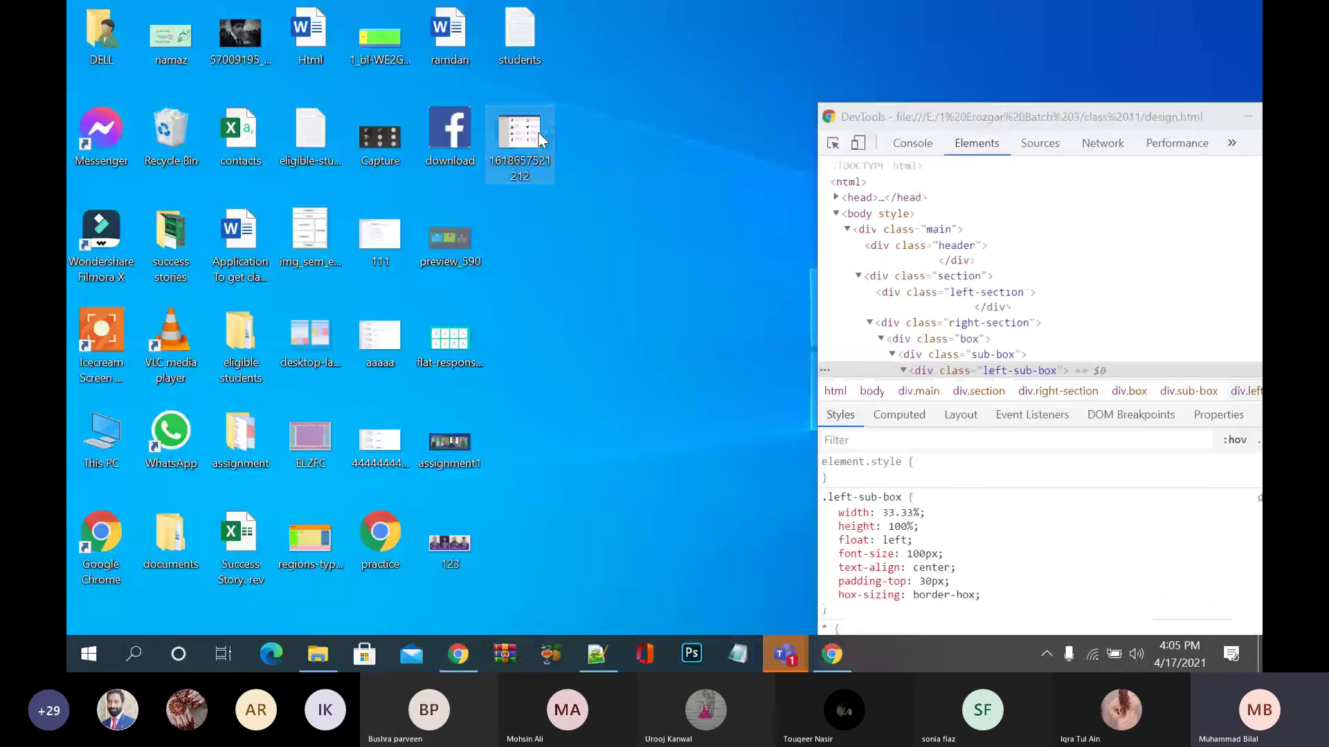
pyautogui.doubleClick(538, 132)
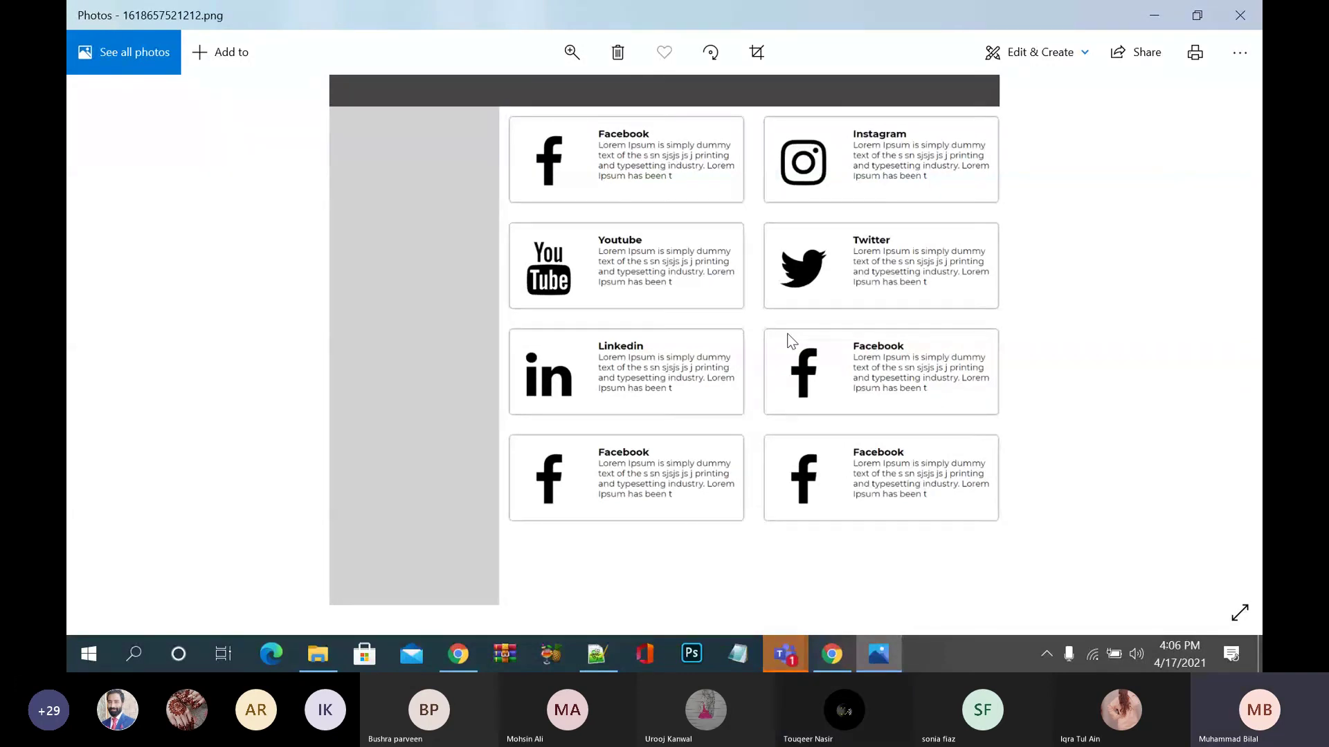
pyautogui.click(1243, 14)
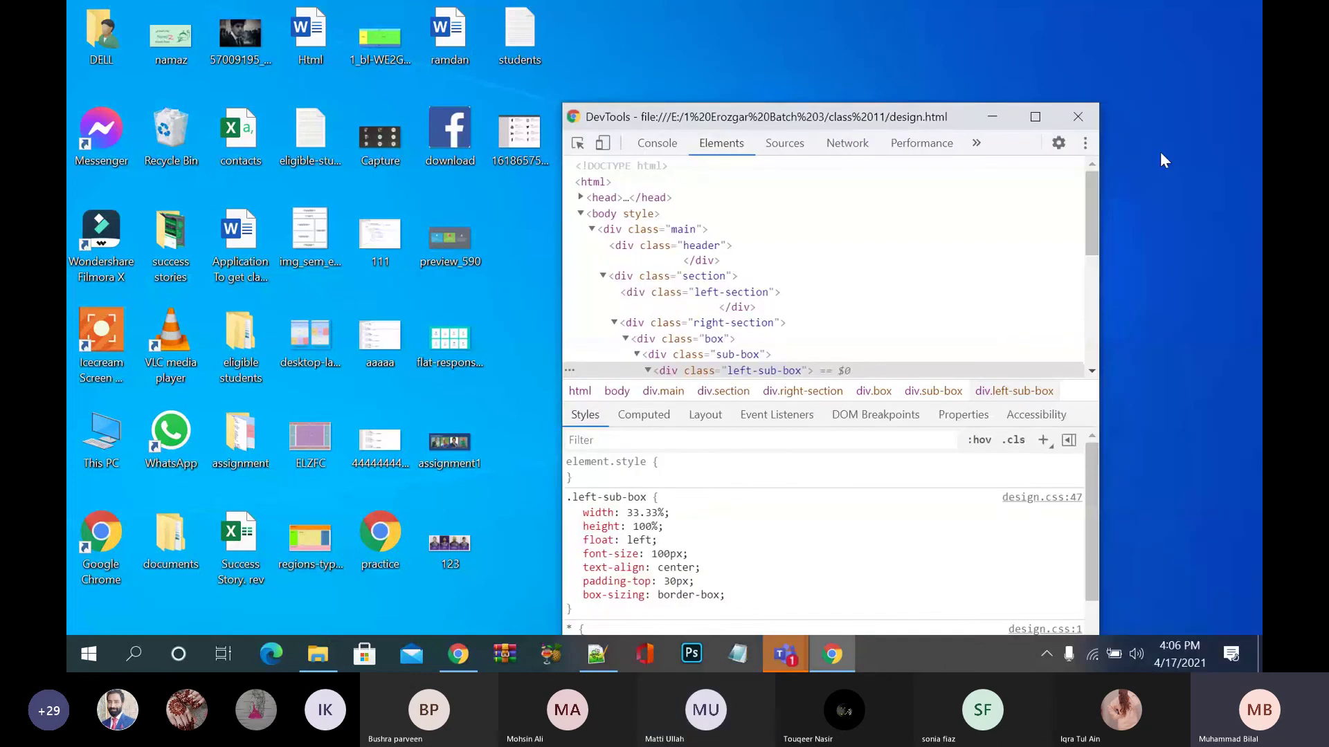
pyautogui.hotkey('alt', 'F4')
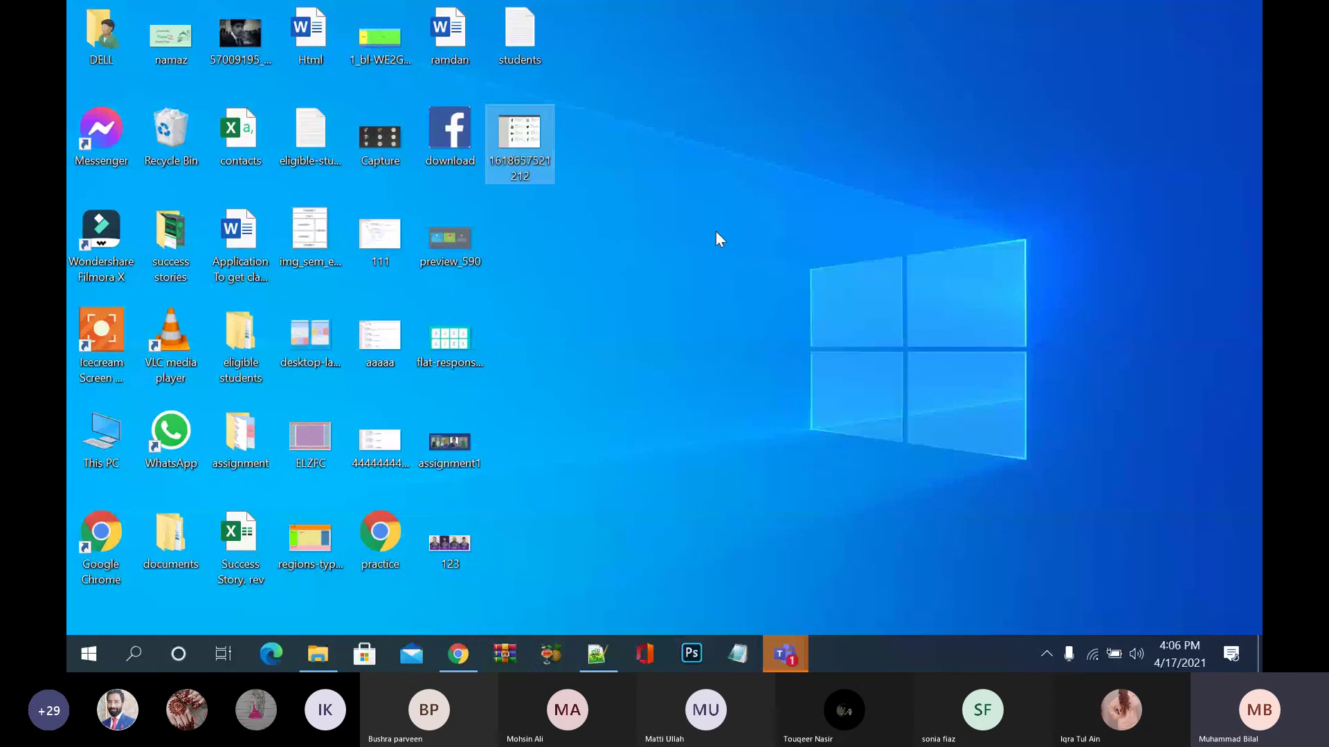
pyautogui.click(593, 659)
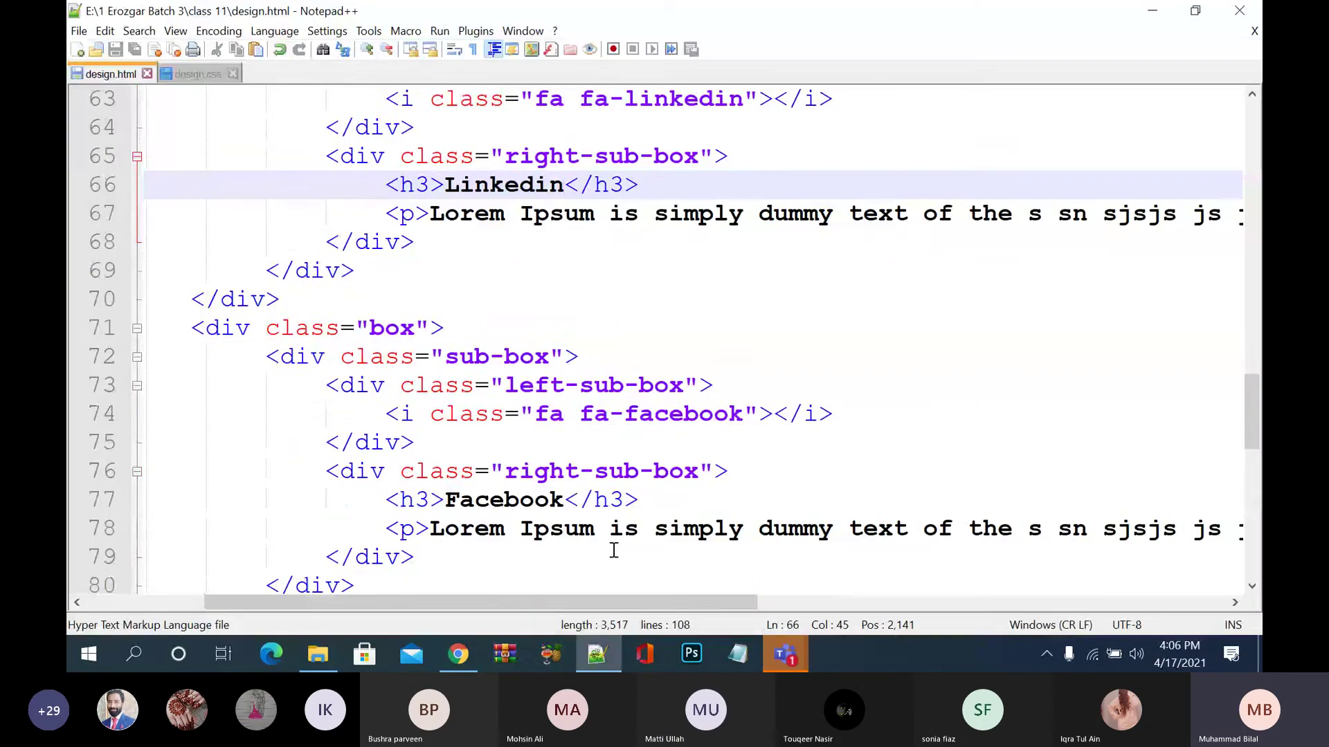
pyautogui.click(603, 658)
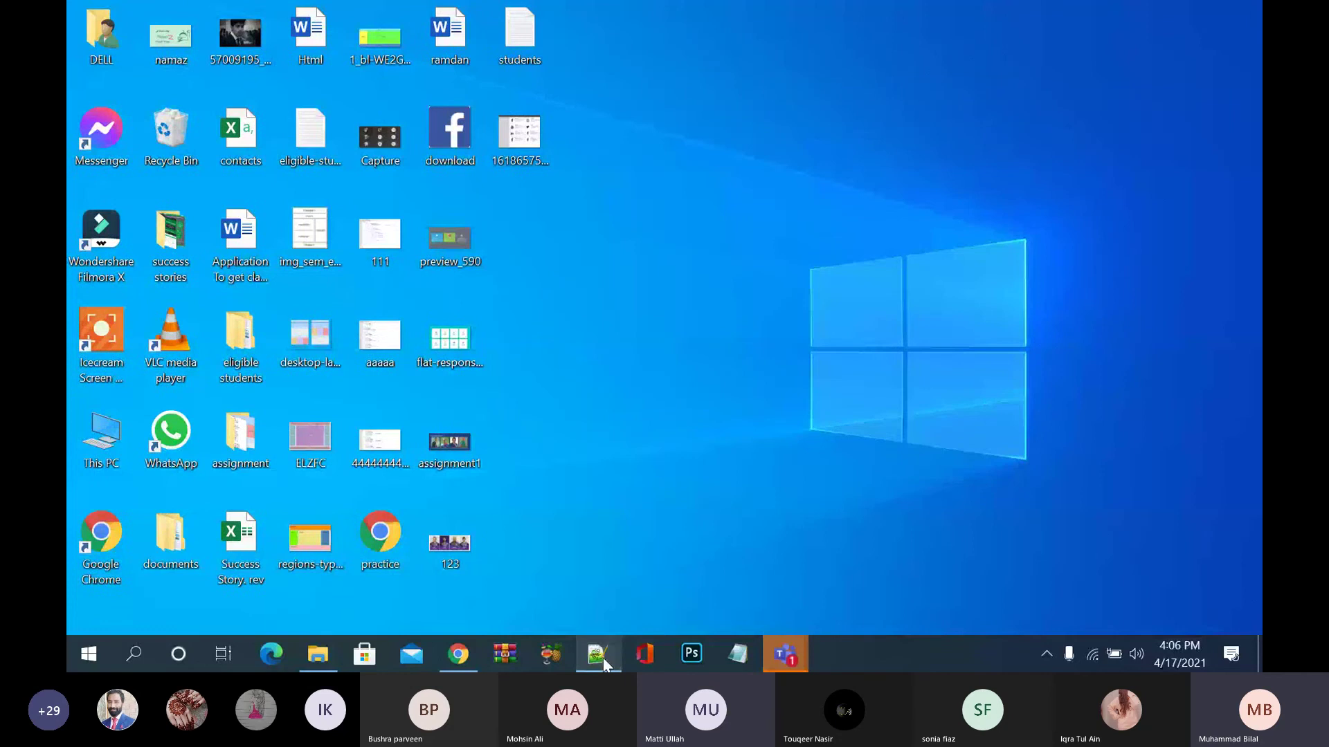
pyautogui.click(604, 657)
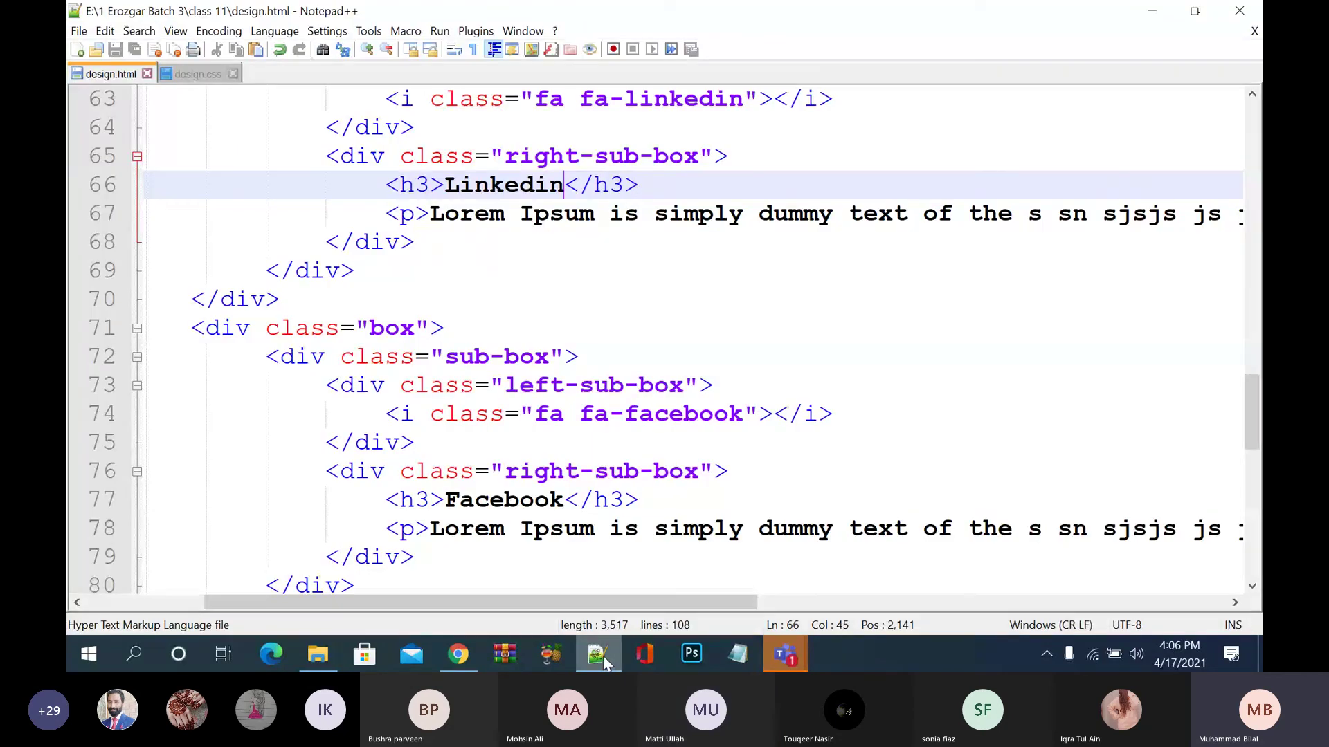
pyautogui.click(603, 658)
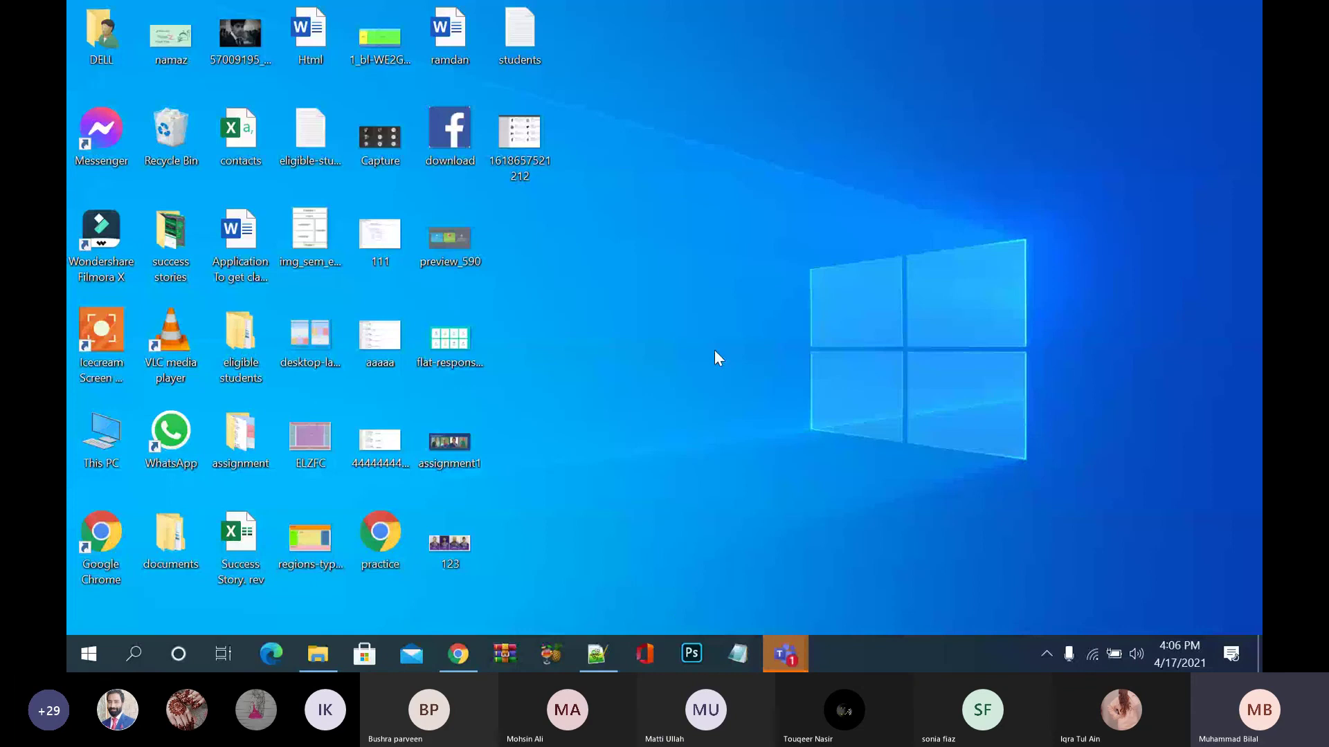
pyautogui.hotkey('alt', 'Tab')
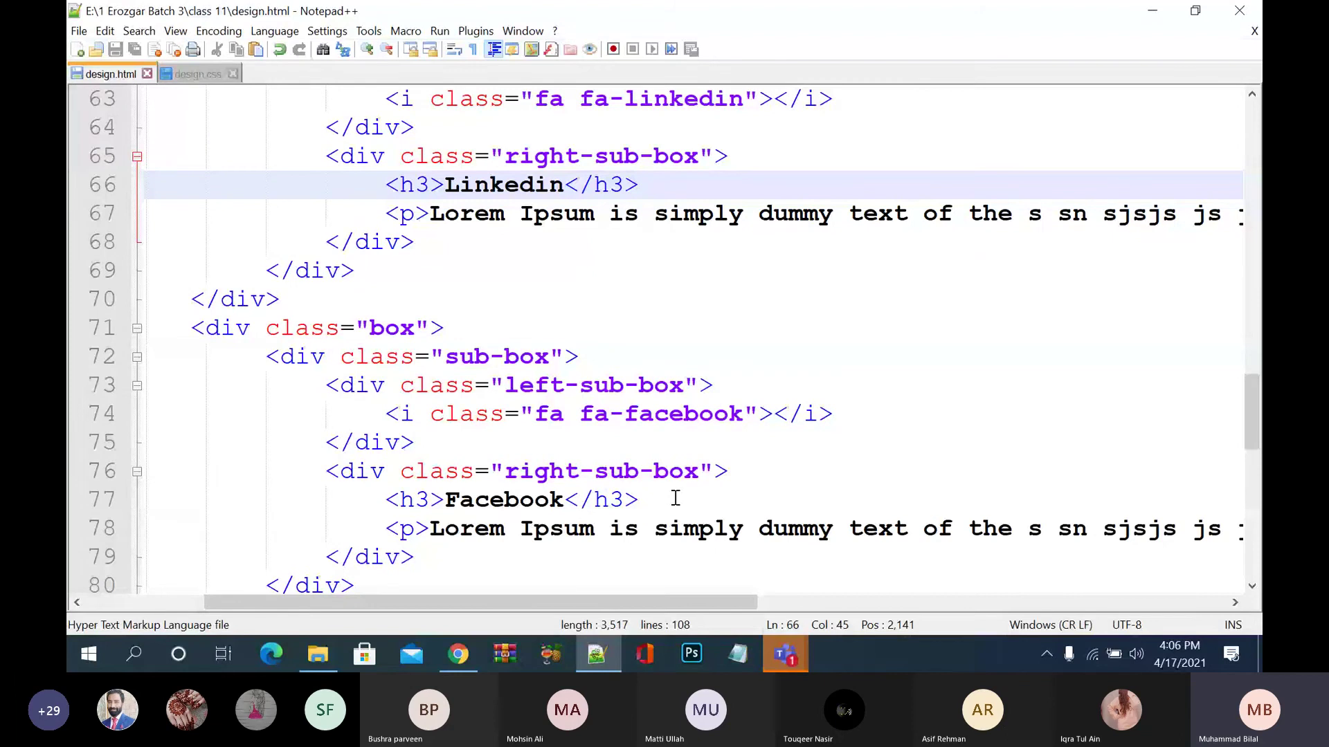
# Switch to Chrome, open Google Classroom in a new tab and enter the class Erozgar Technical Batch 3.
pyautogui.click(454, 664)
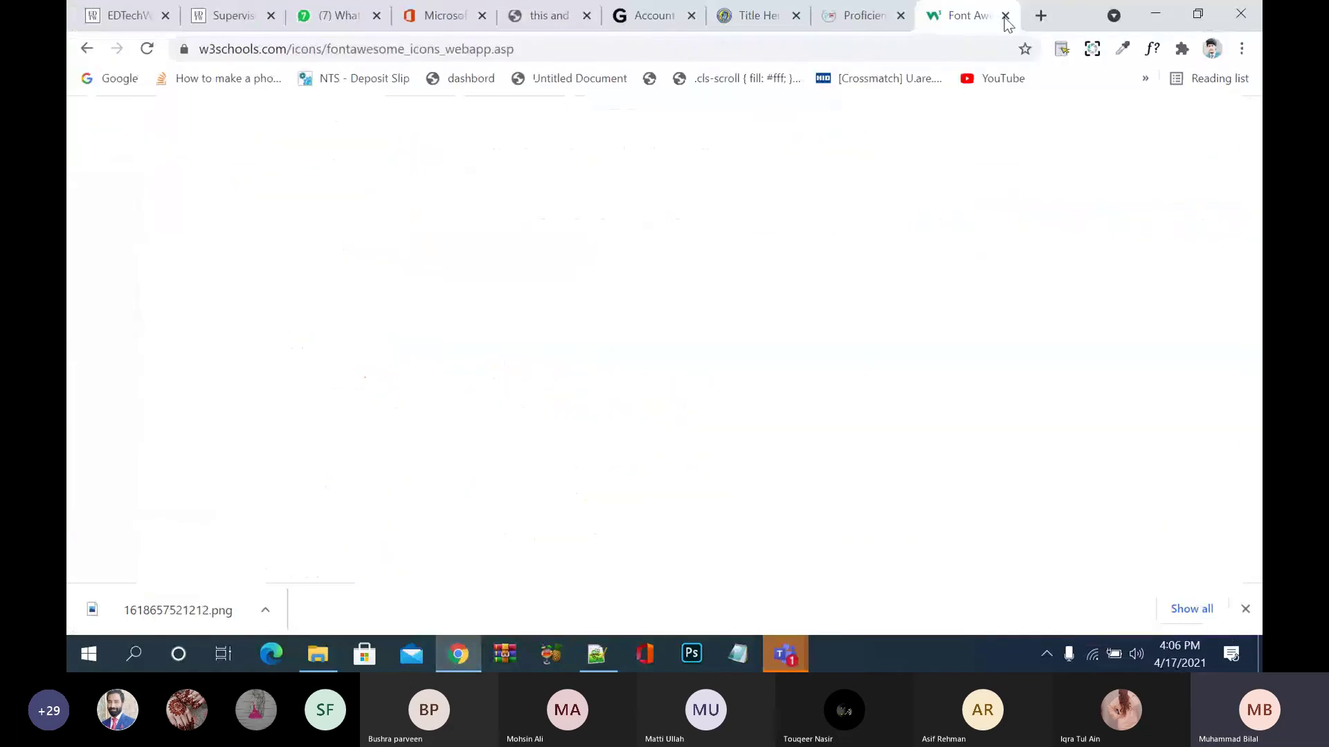
pyautogui.click(1040, 17)
pyautogui.write('googl')
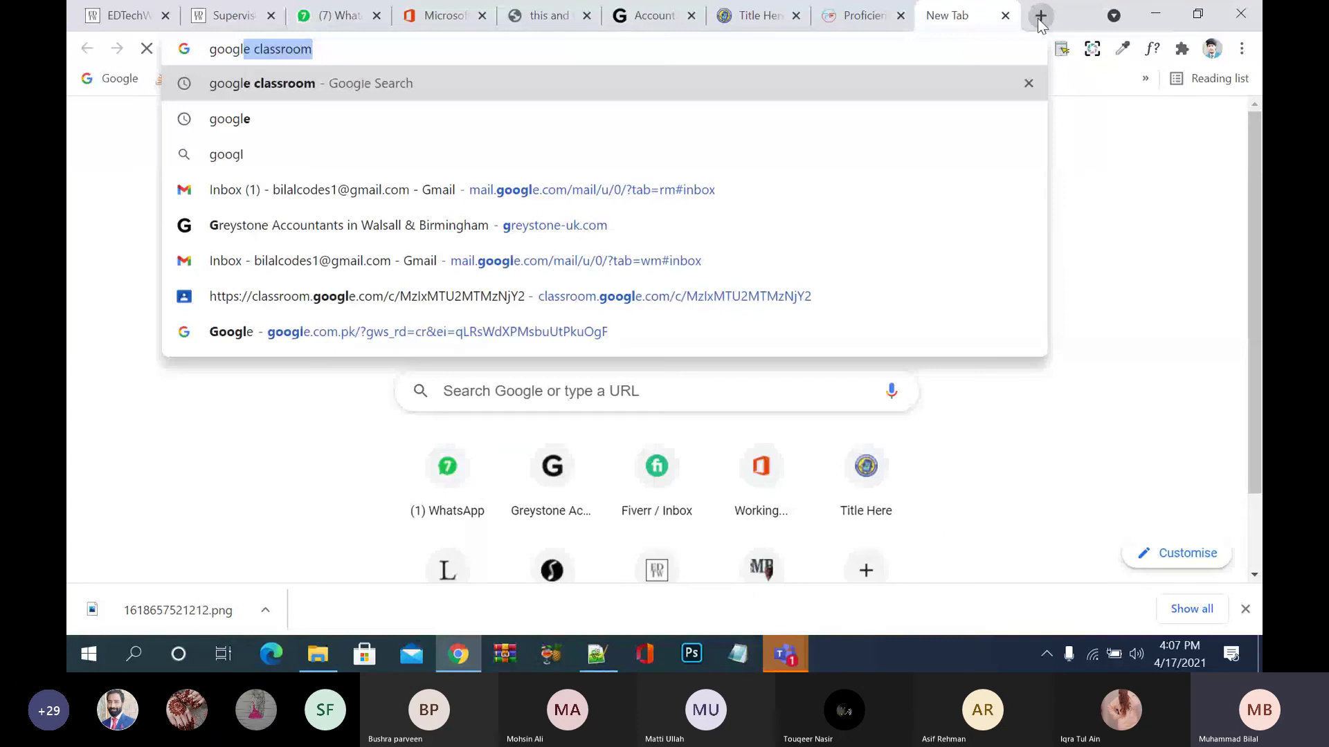
pyautogui.press('Return')
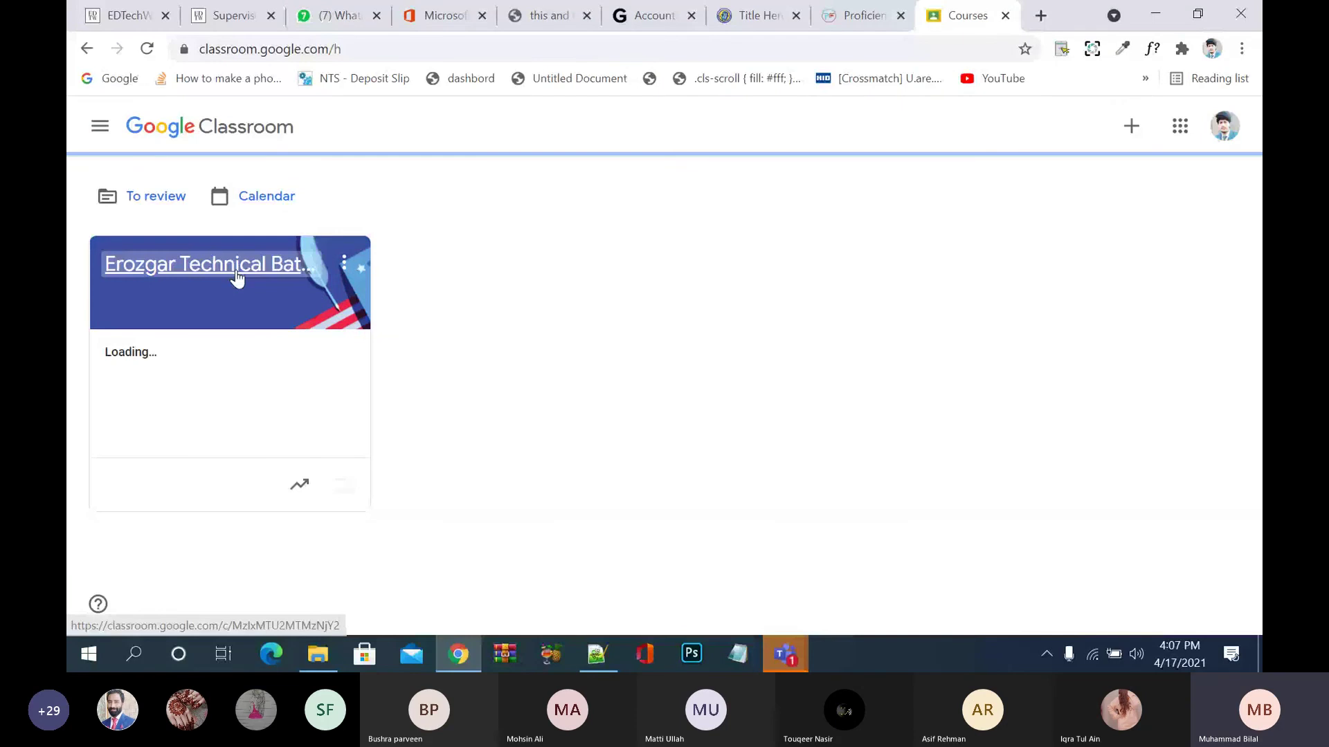
pyautogui.click(236, 270)
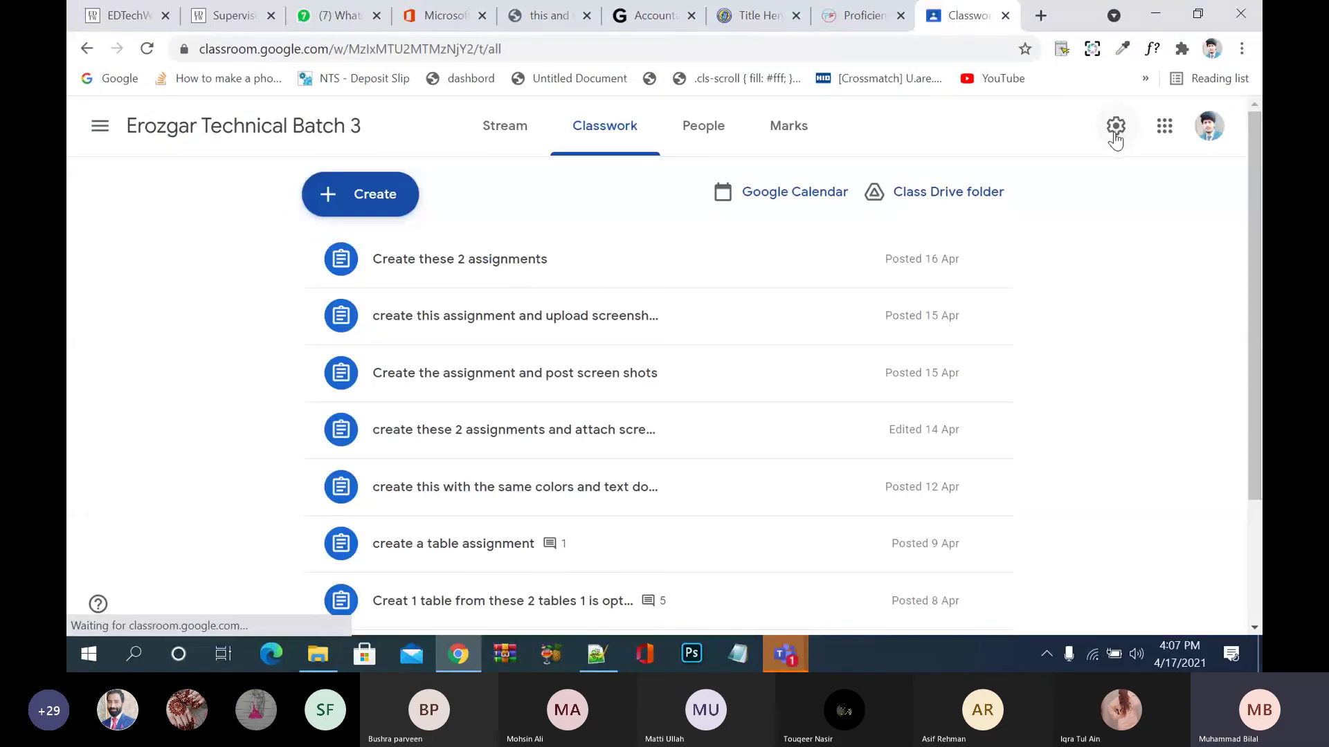
# Search Google for "fa fa setting" in a new tab.
pyautogui.click(1036, 19)
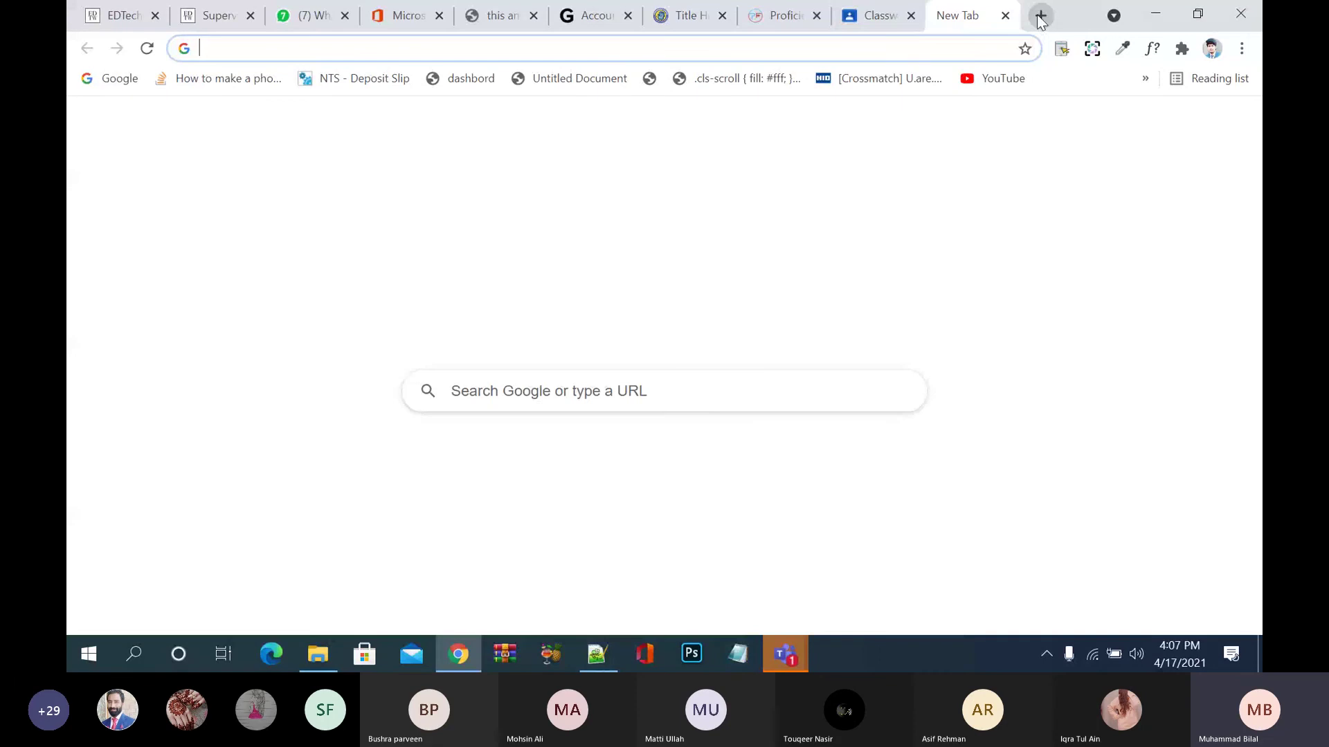
pyautogui.write('font')
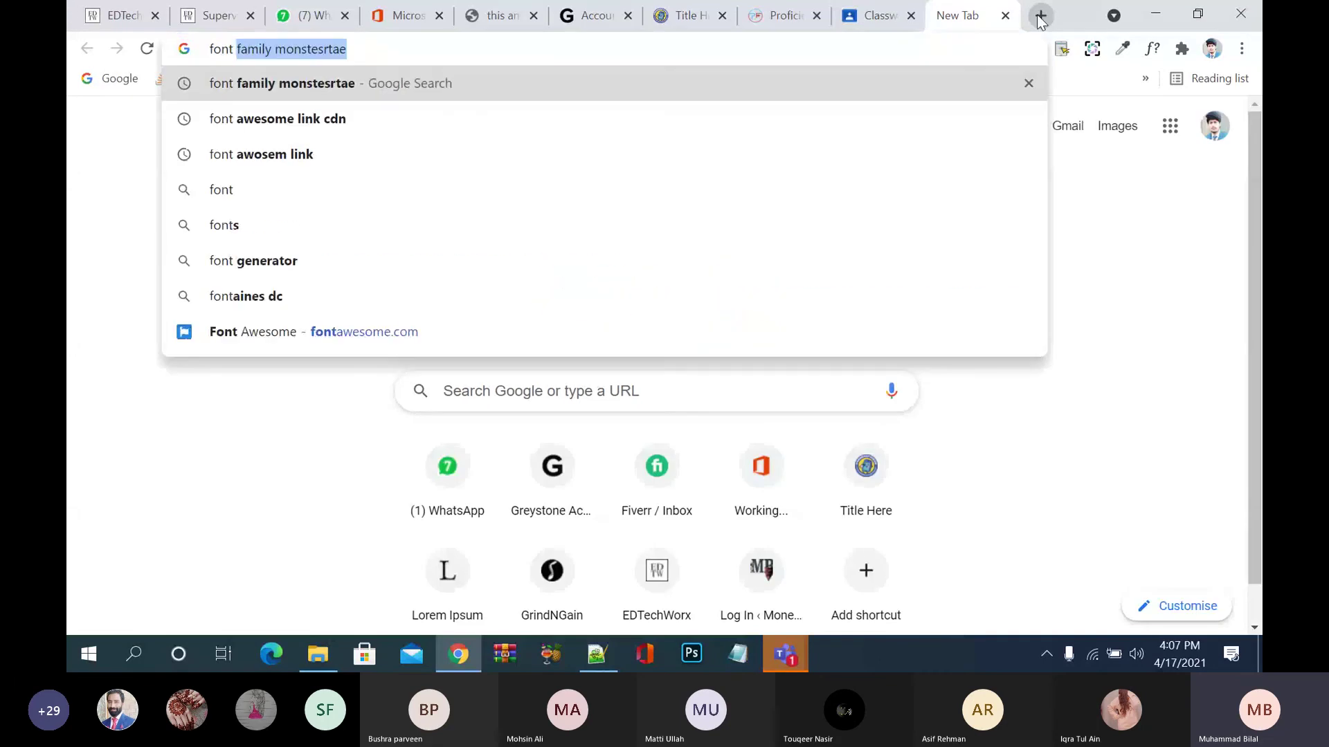
pyautogui.press('BackSpace')
pyautogui.press('BackSpace')
pyautogui.press('BackSpace')
pyautogui.write('a')
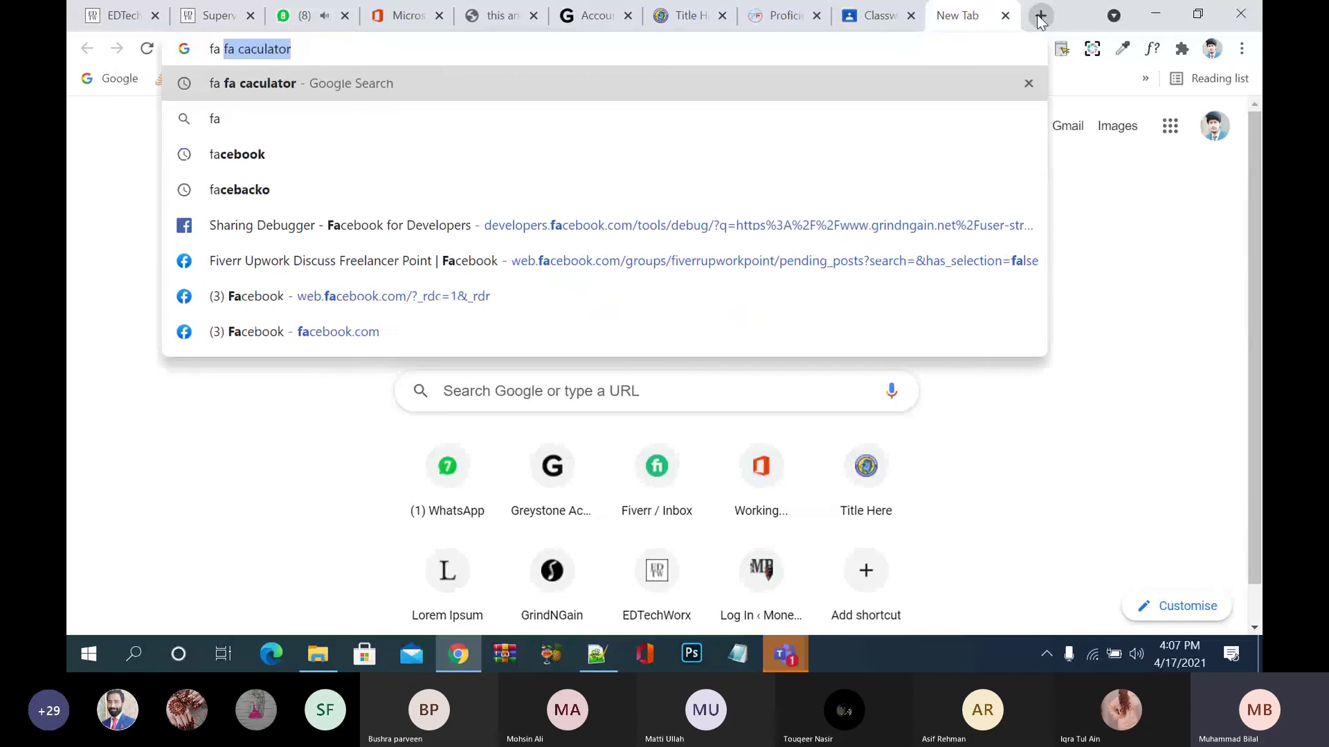
pyautogui.press('End')
pyautogui.press('BackSpace')
pyautogui.press('BackSpace')
pyautogui.press('BackSpace')
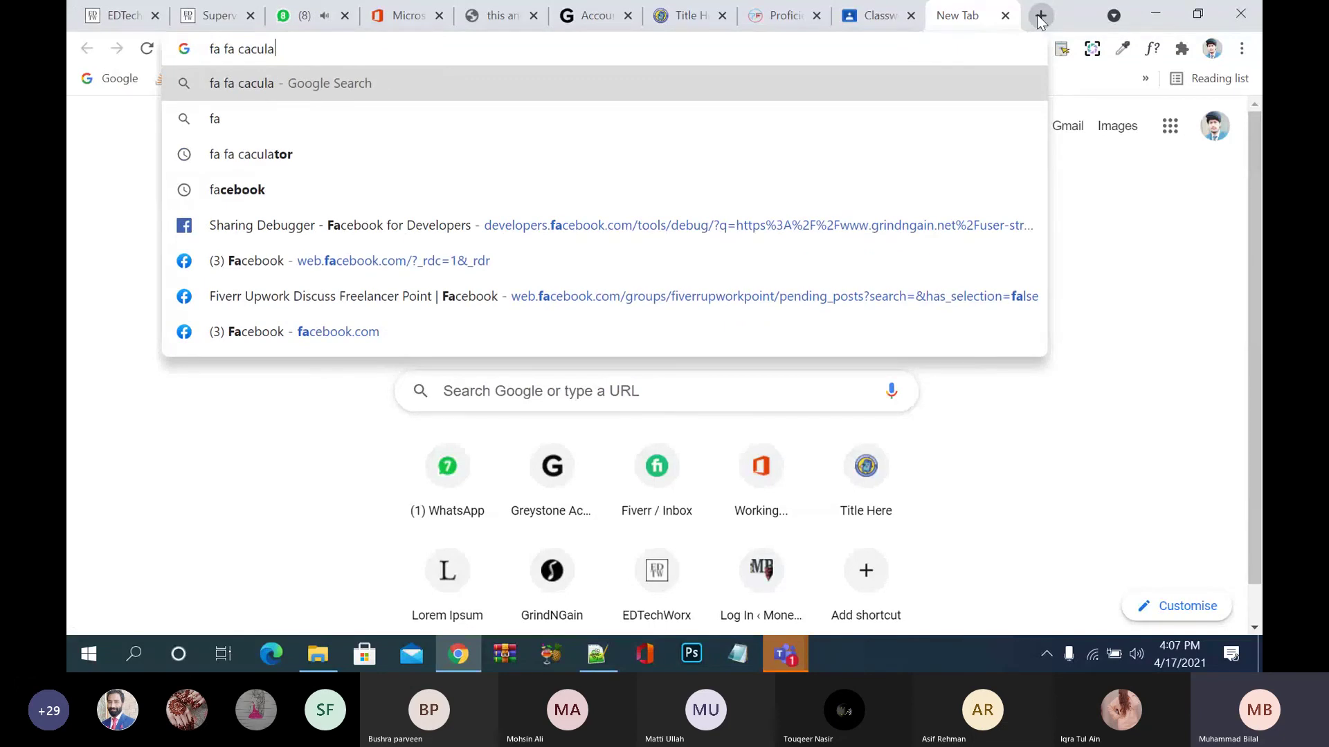
pyautogui.press('BackSpace')
pyautogui.press('BackSpace')
pyautogui.press('BackSpace')
pyautogui.press('BackSpace')
pyautogui.press('BackSpace')
pyautogui.press('BackSpace')
pyautogui.write('s')
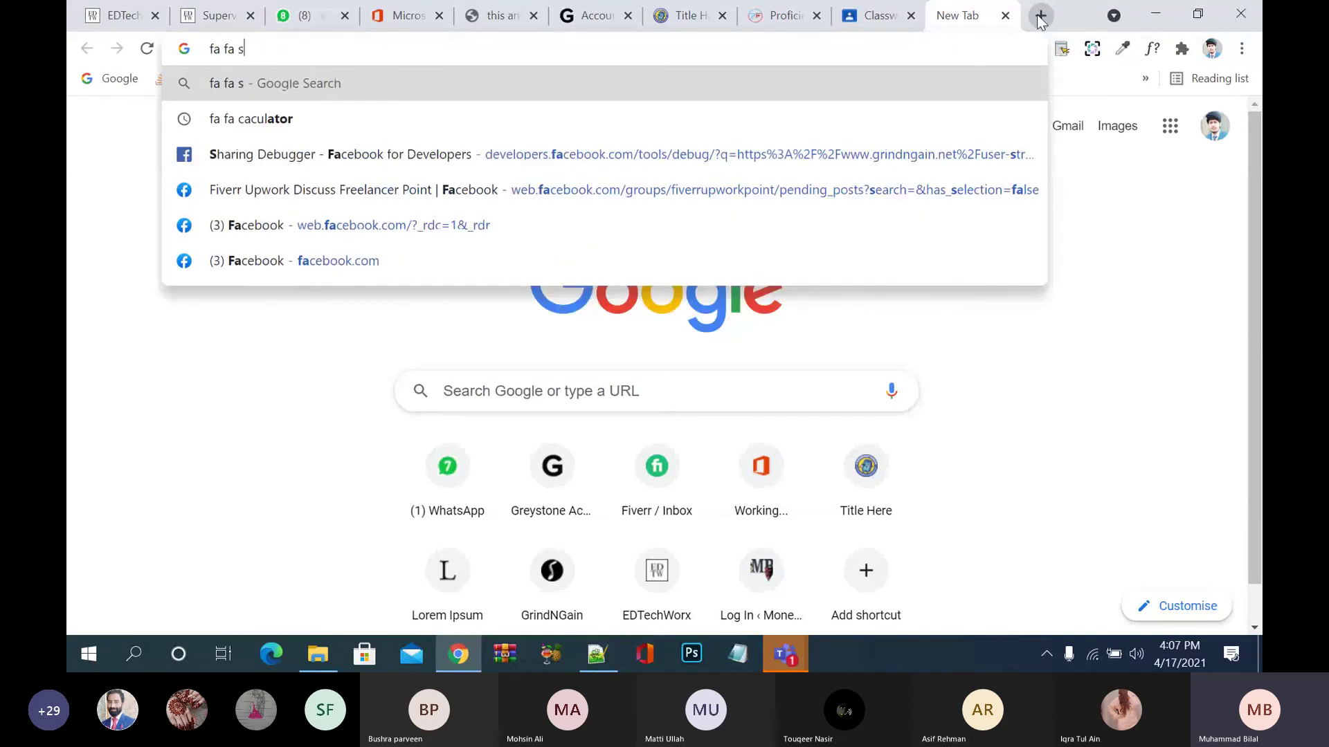
pyautogui.write('etting')
pyautogui.press('Return')
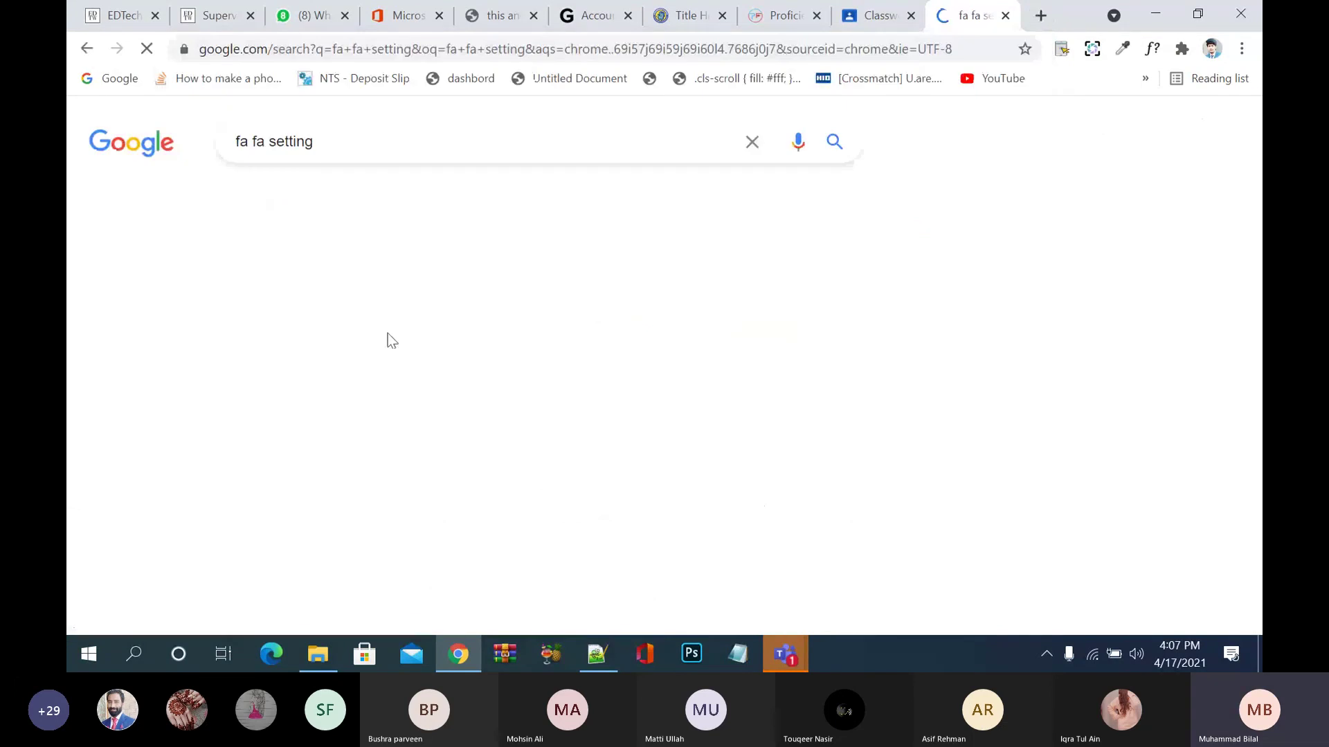
# Open the Font Awesome page of the cog icon, highlight its class name fa-cog in the code sample, and close the page.
pyautogui.click(313, 424)
pyautogui.scroll(-4, 313, 422)
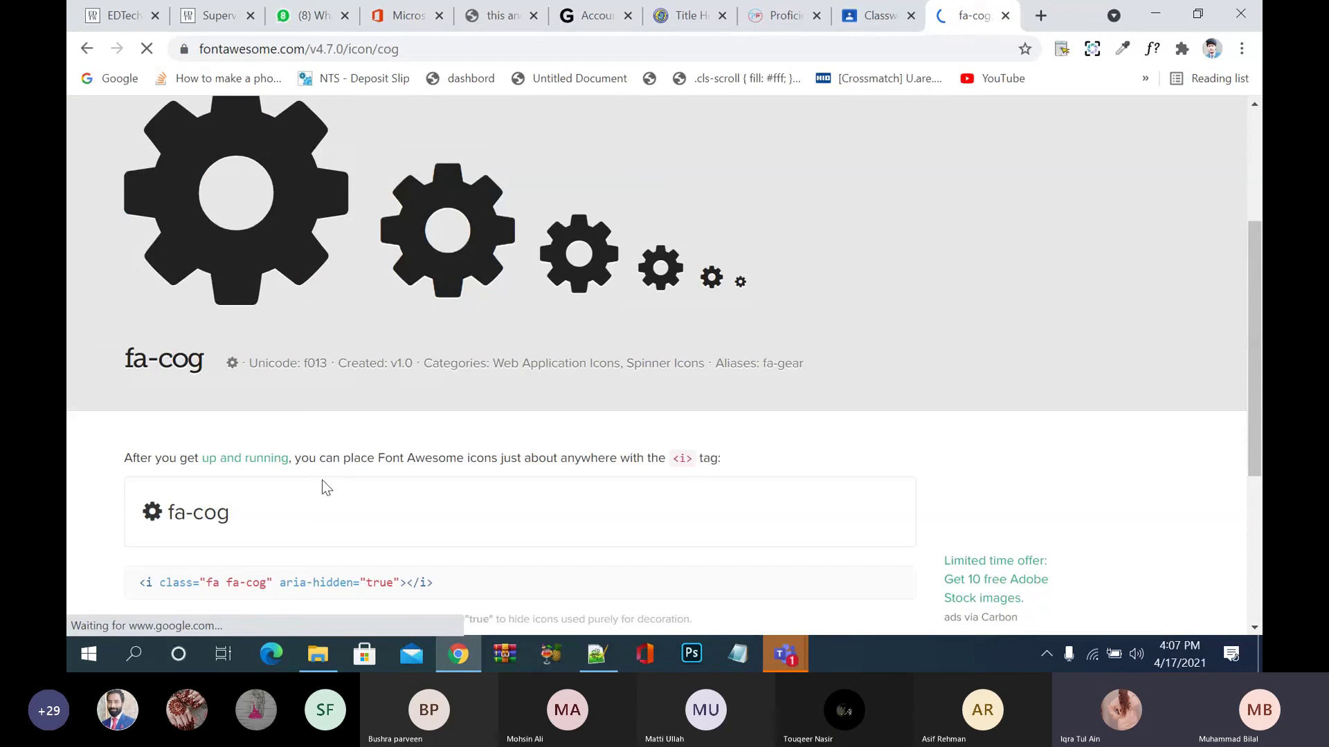
pyautogui.moveTo(267, 581); pyautogui.dragTo(224, 582)
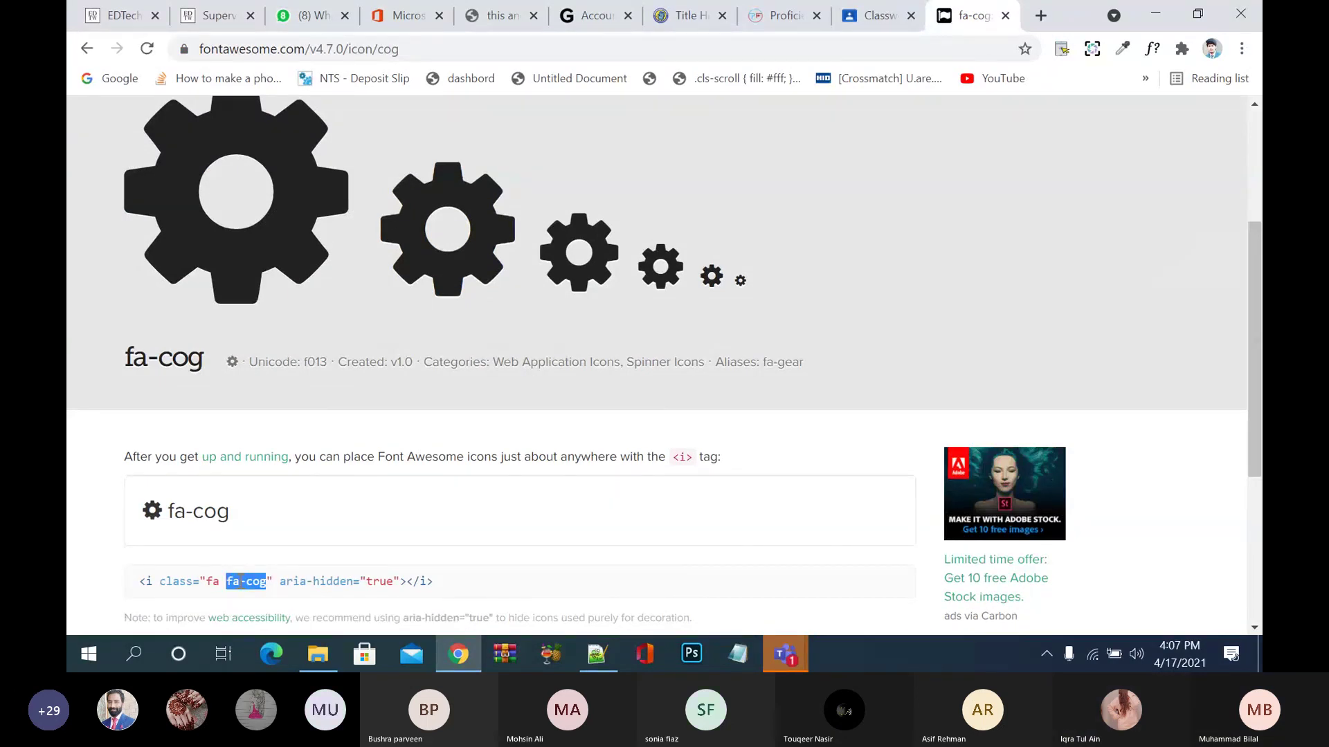
pyautogui.scroll(4, 469, 511)
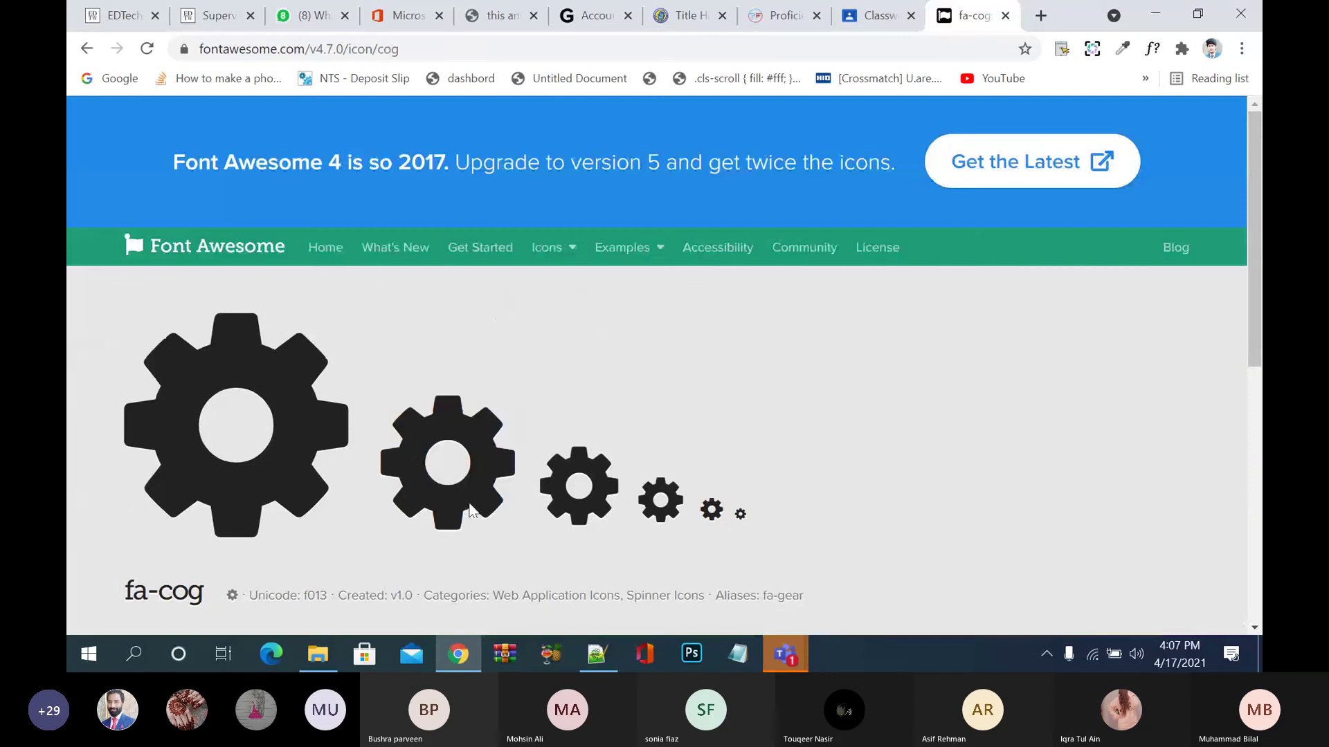
pyautogui.click(1005, 16)
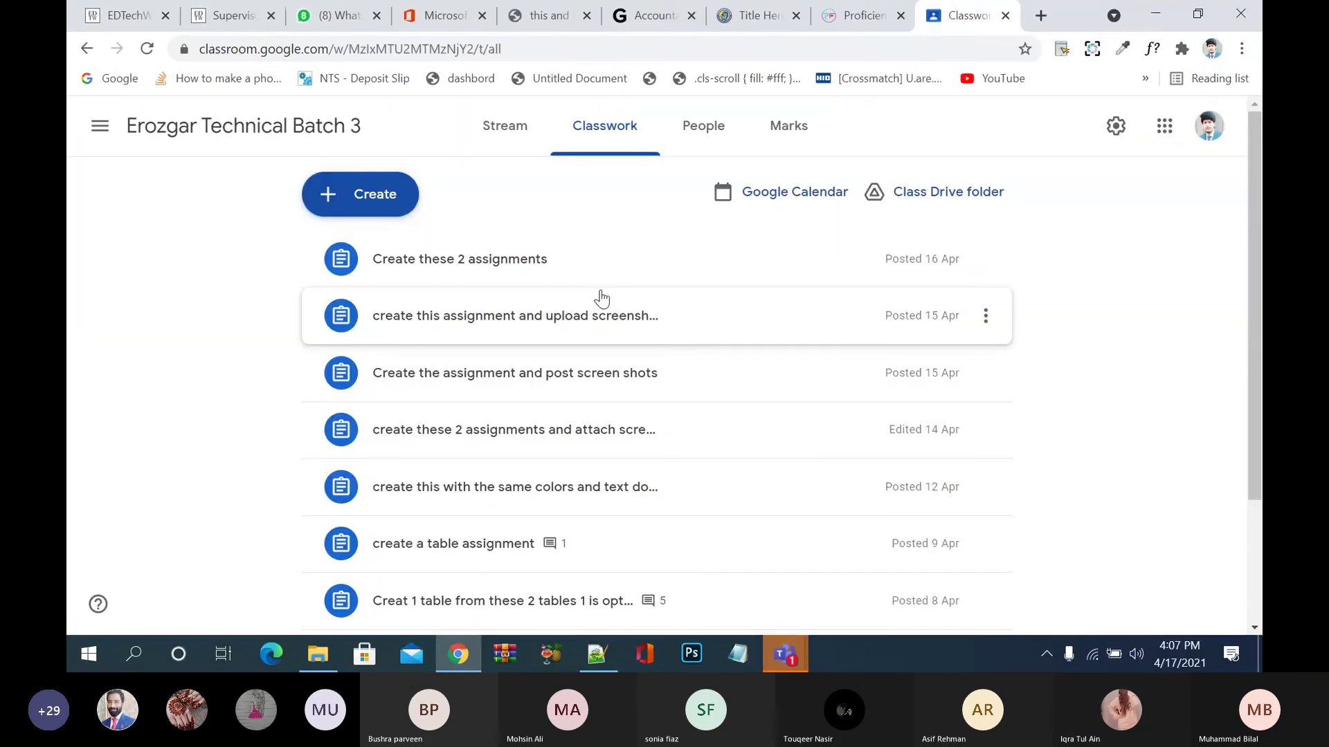
# Open "Create these 2 assignments" from the class stream and review which students have handed in work with attachments.
pyautogui.click(293, 142)
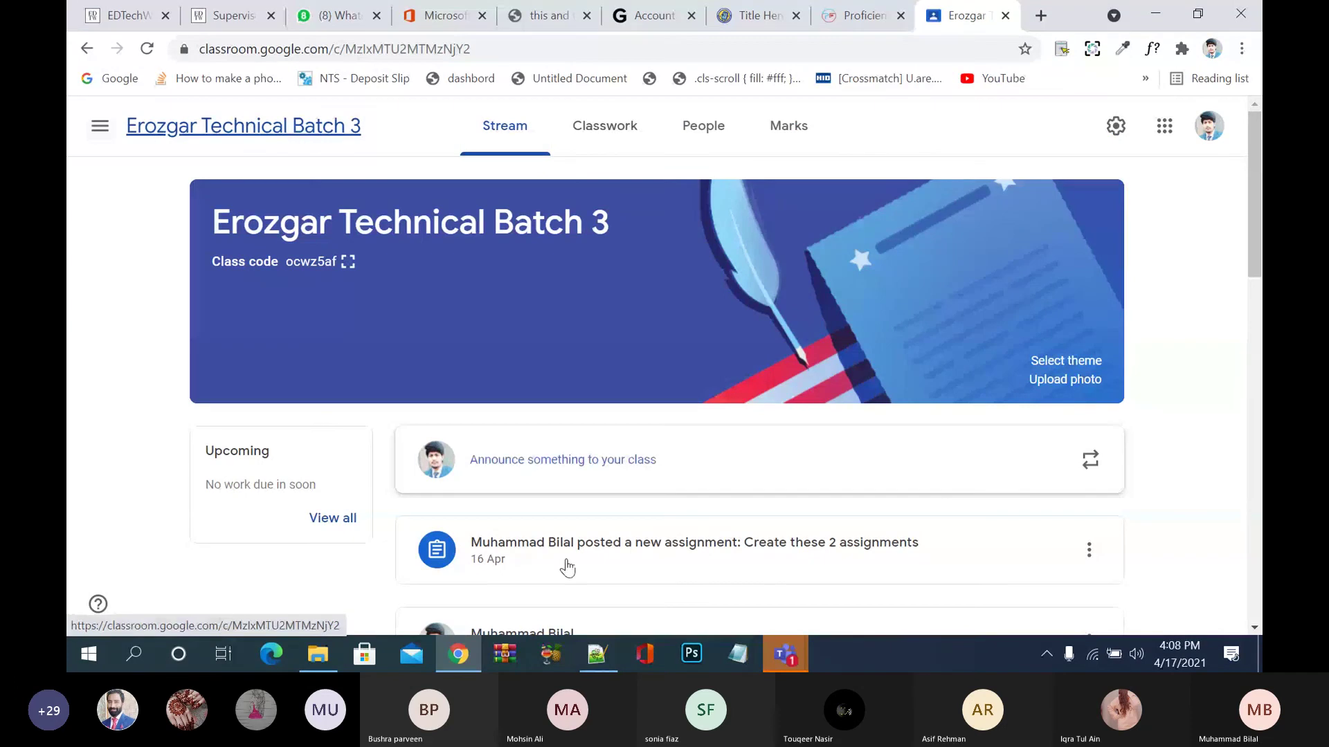
pyautogui.click(654, 564)
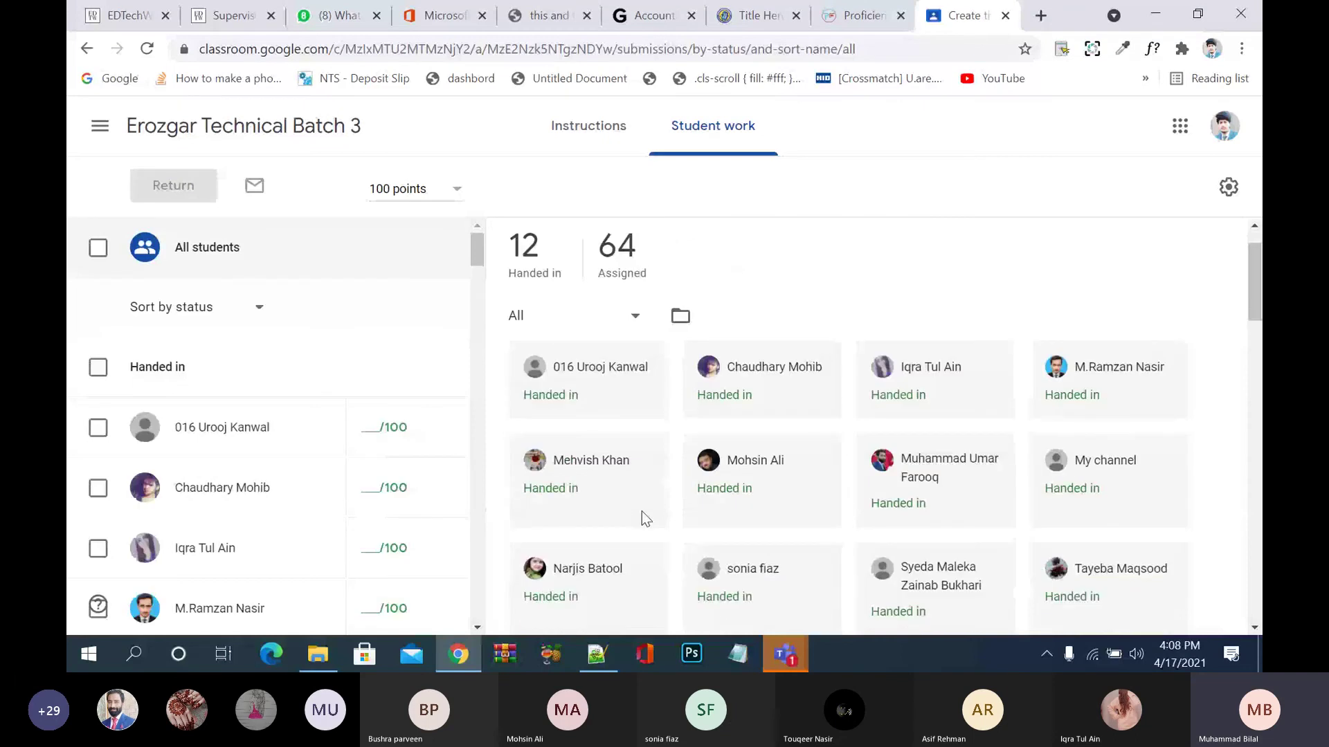
pyautogui.scroll(-5, 641, 512)
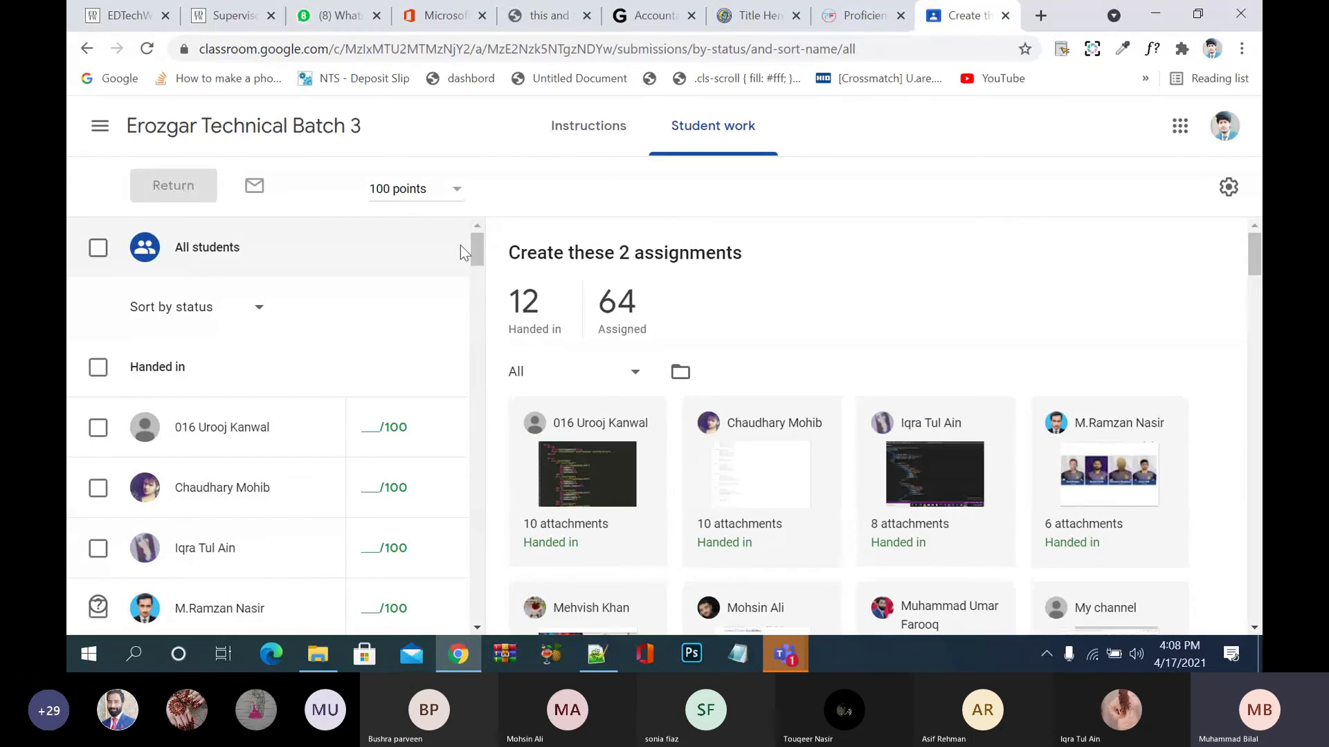
pyautogui.scroll(-1, 585, 359)
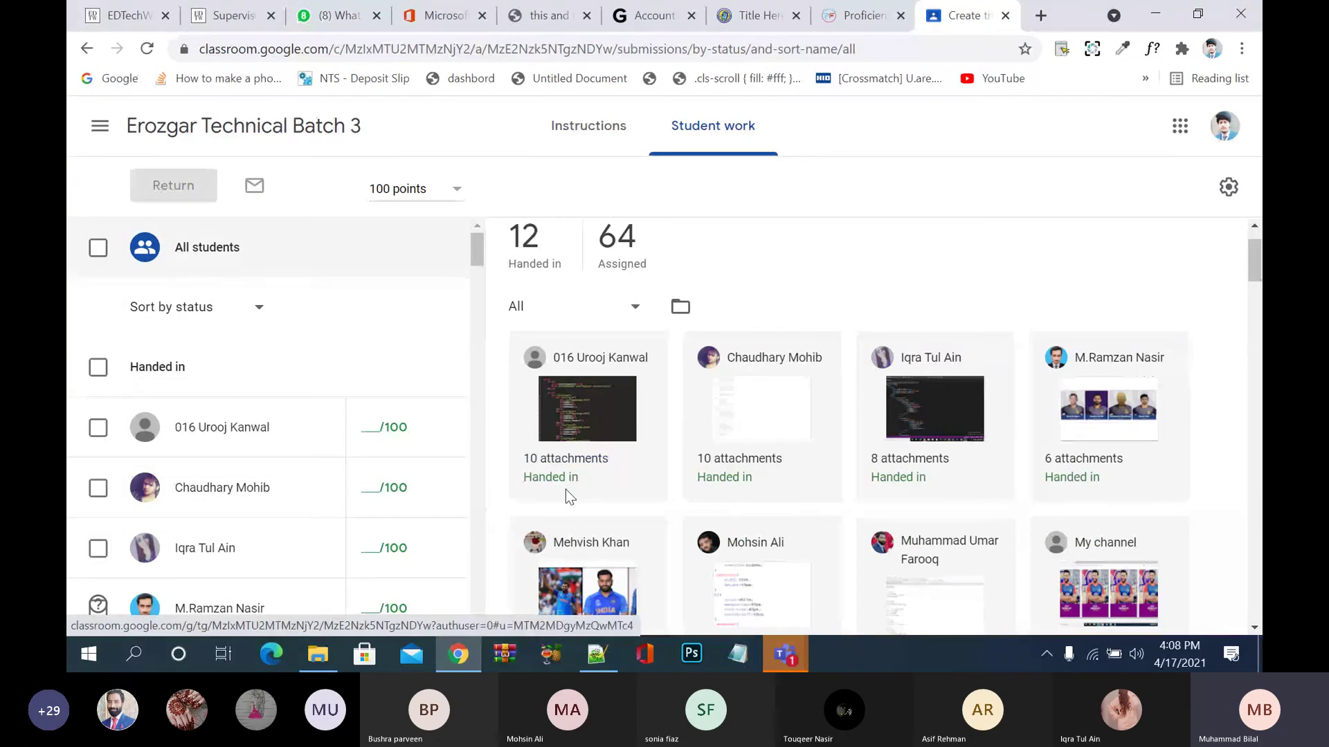
pyautogui.scroll(-5, 829, 485)
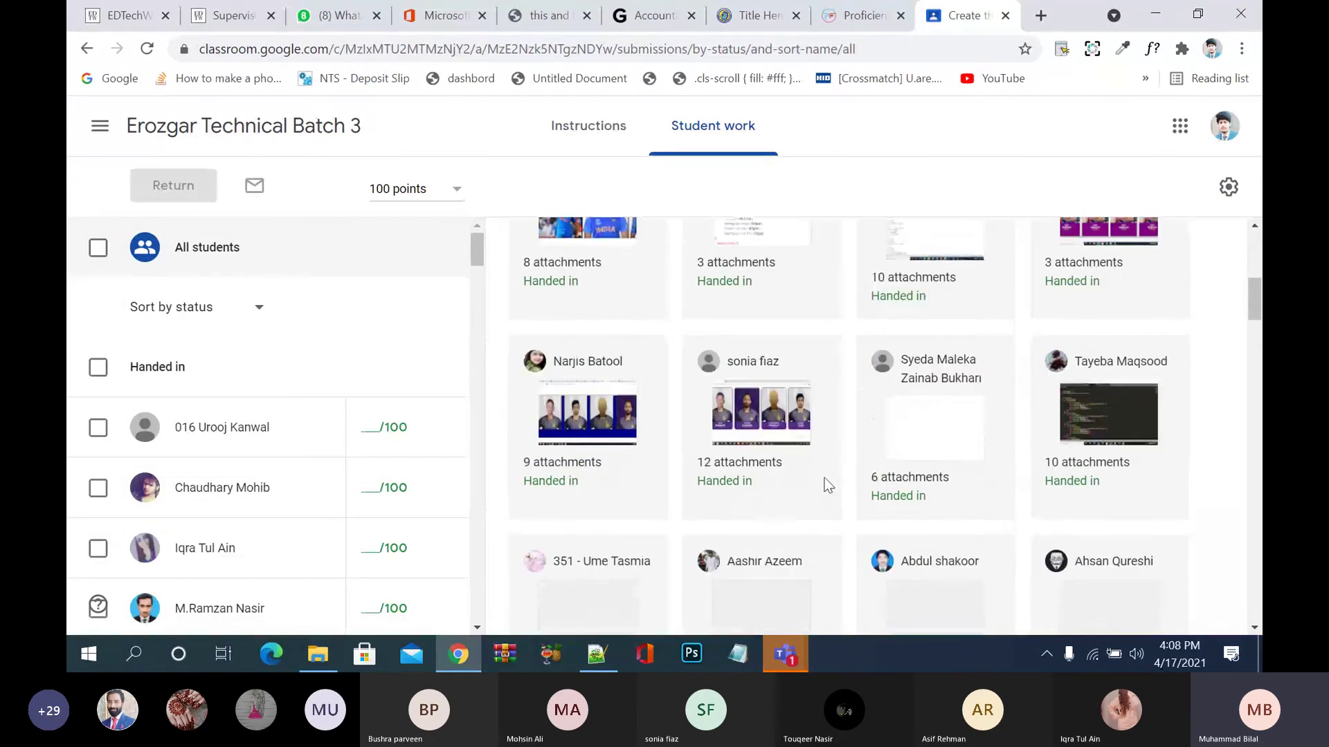
pyautogui.scroll(-5, 828, 485)
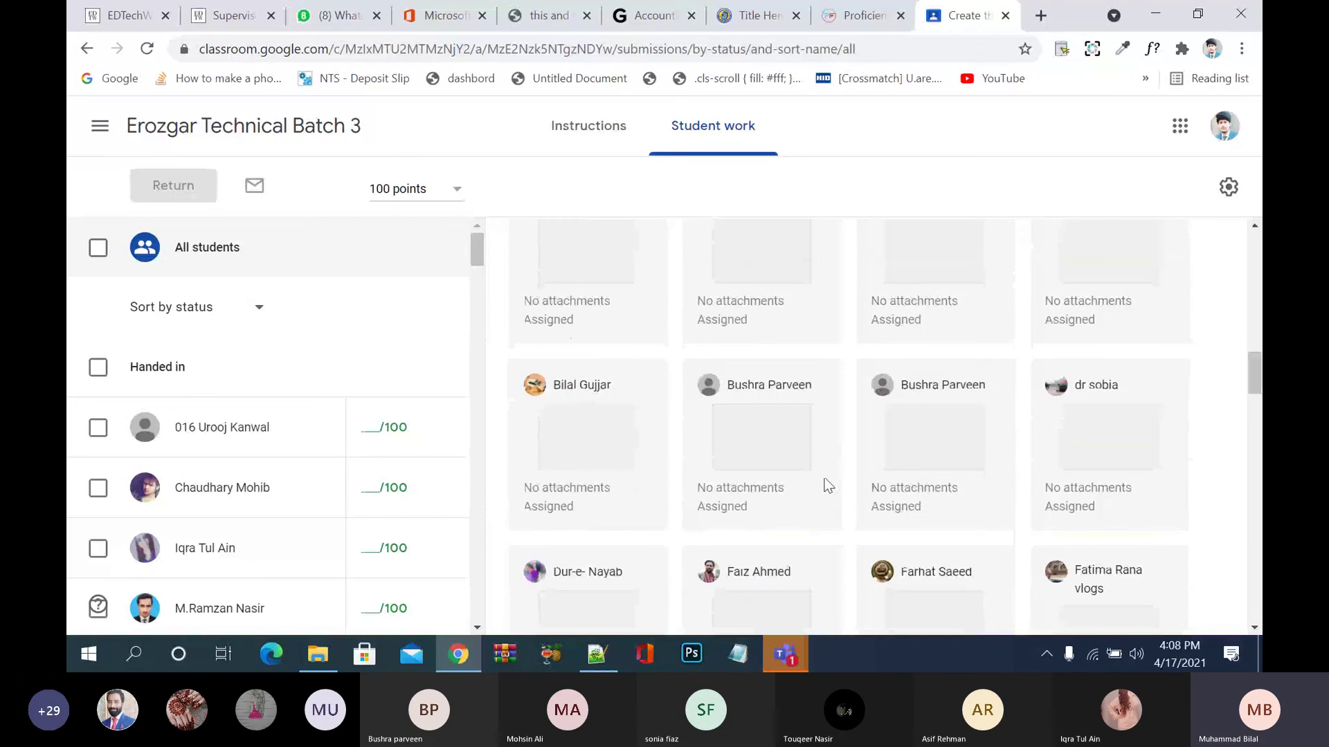
pyautogui.scroll(-1, 828, 484)
pyautogui.scroll(-1, 828, 484)
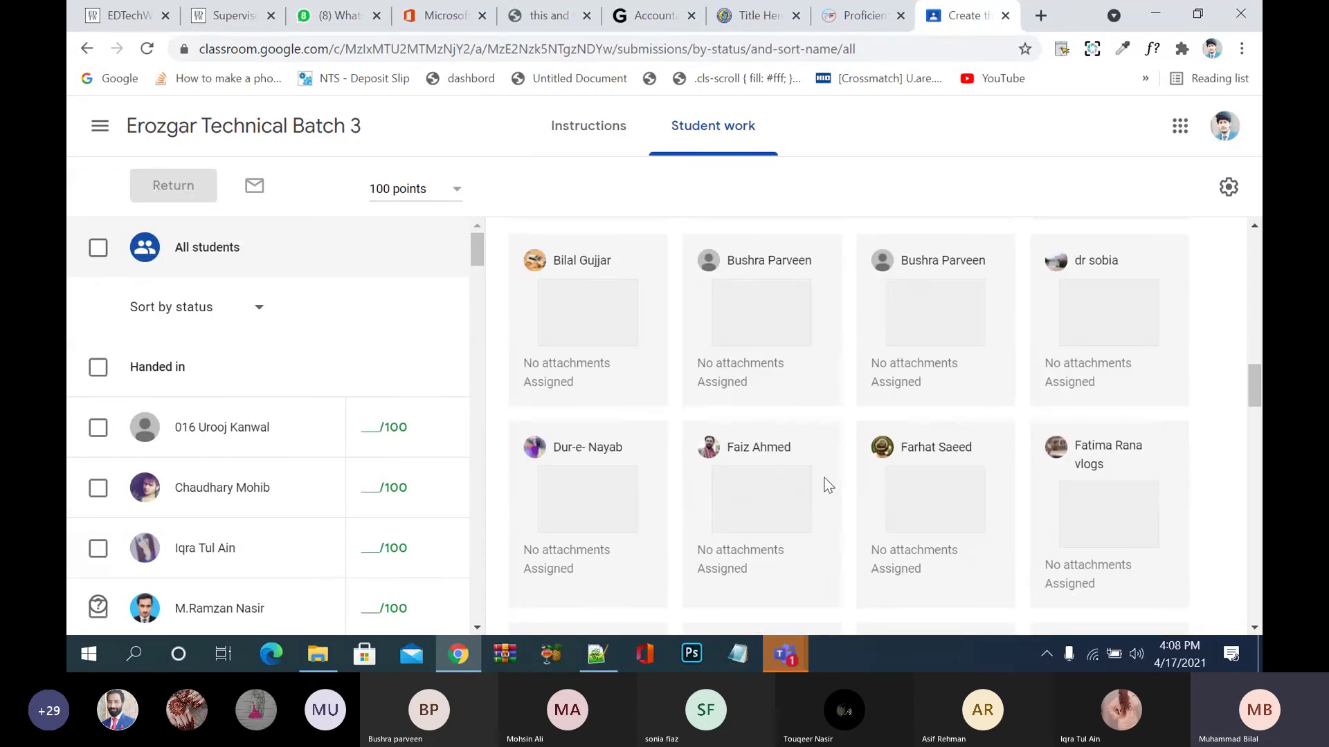
pyautogui.scroll(-1, 929, 516)
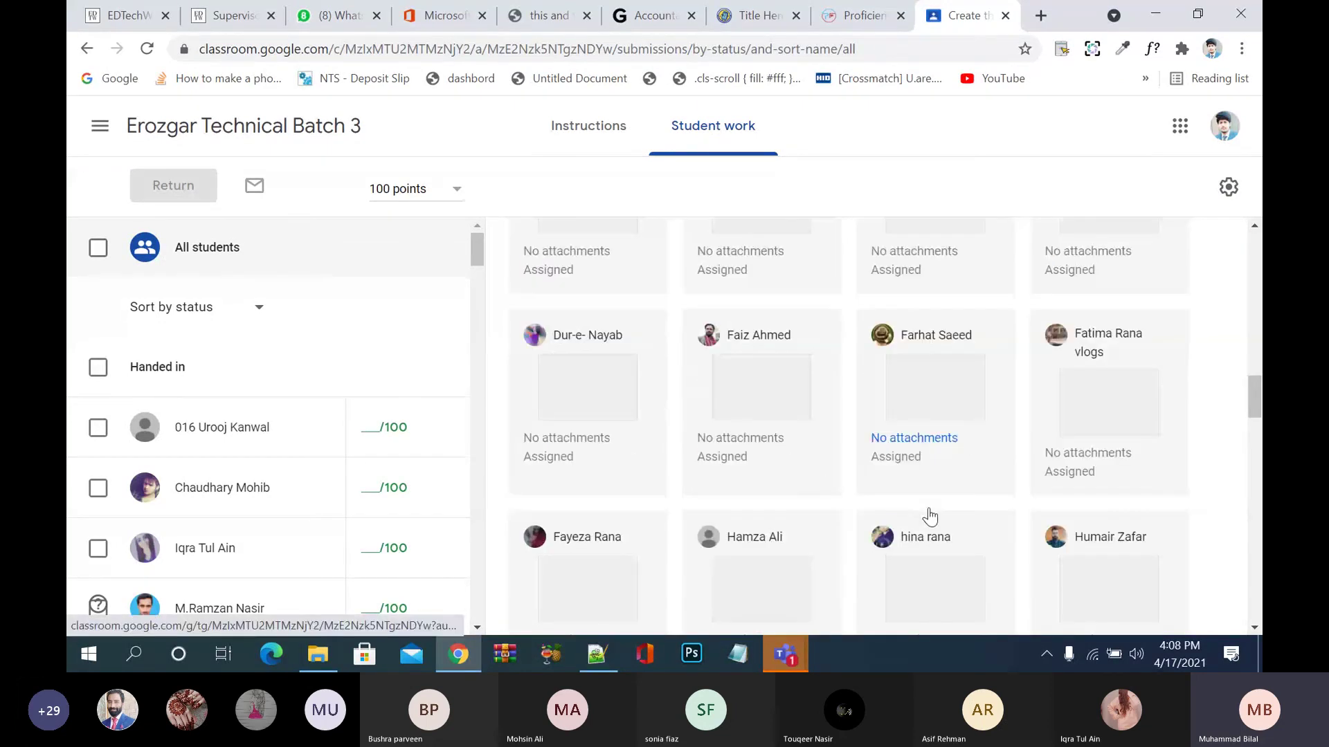
pyautogui.scroll(-6, 930, 517)
pyautogui.scroll(1, 930, 517)
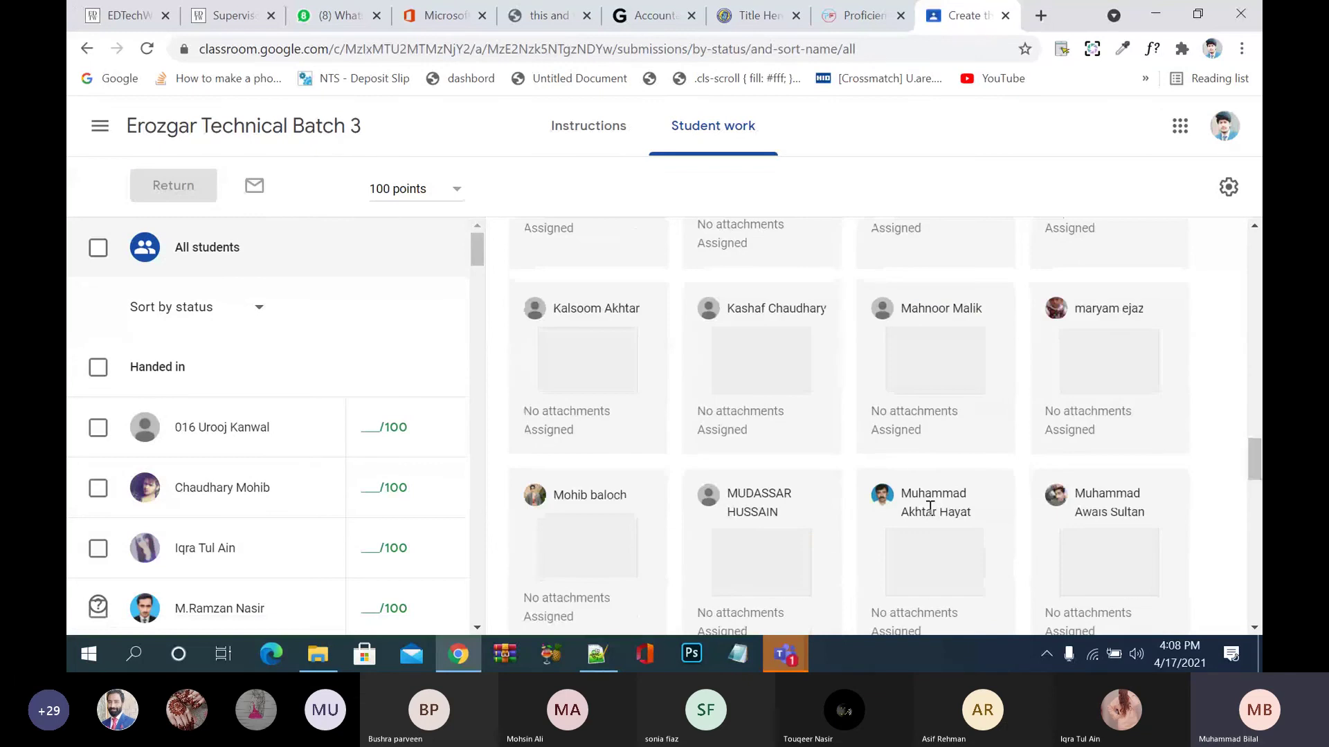
pyautogui.scroll(8, 929, 508)
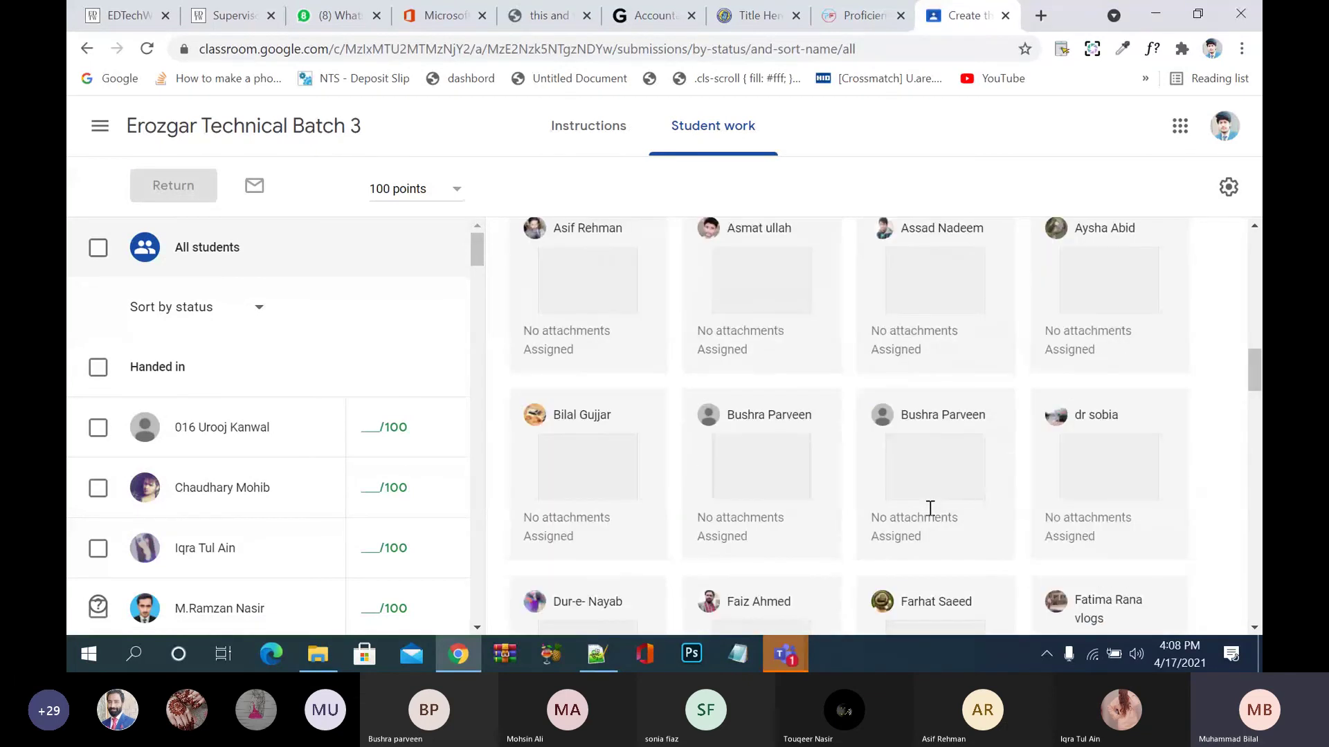
pyautogui.scroll(10, 929, 507)
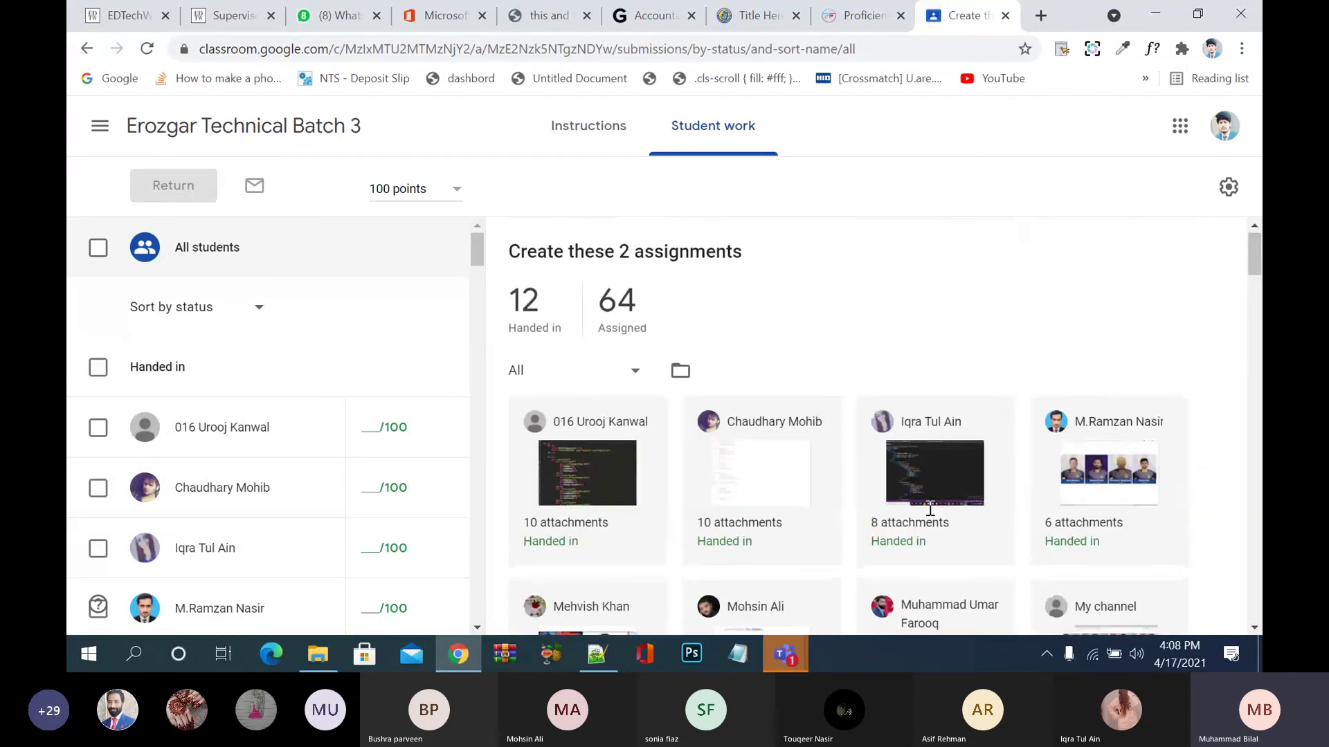
# Look through all students' submission cards for "Create these 2 assignments" to compare handed-in and outstanding work.
pyautogui.scroll(-10, 929, 509)
pyautogui.scroll(-8, 930, 507)
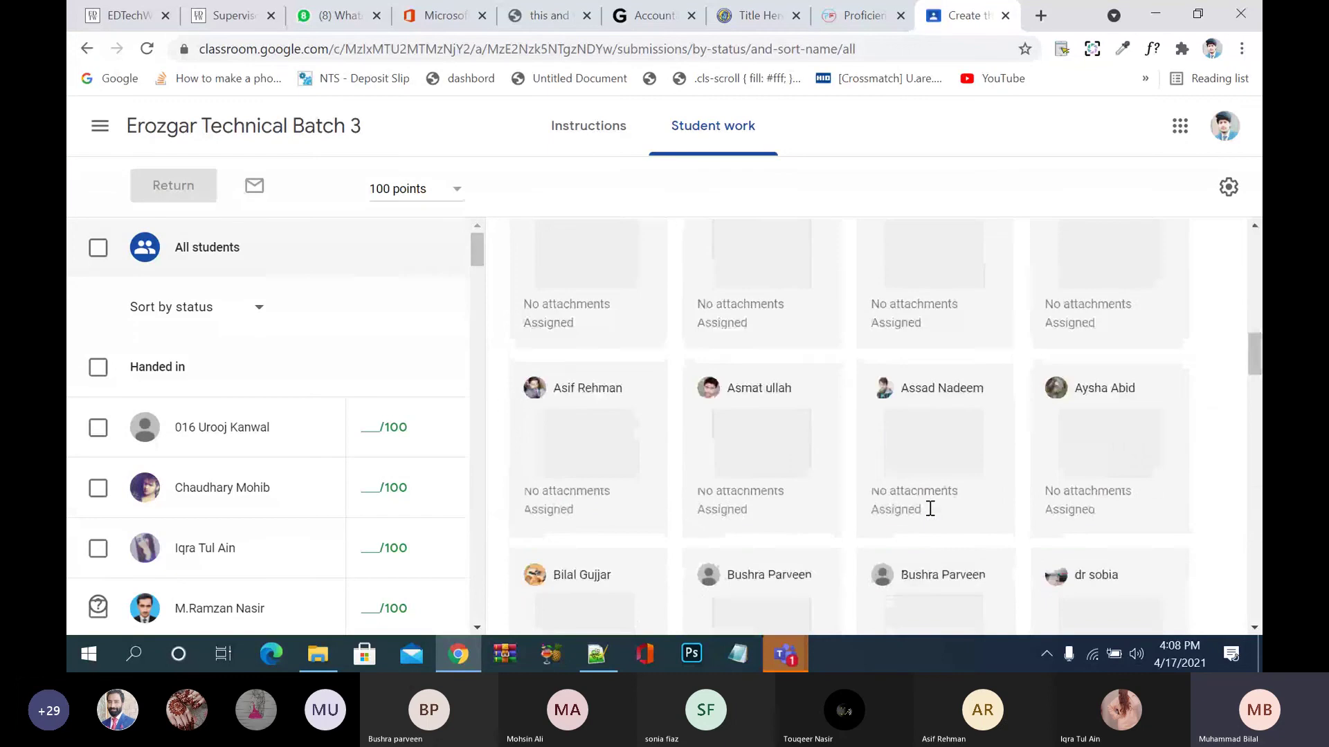
pyautogui.scroll(10, 929, 508)
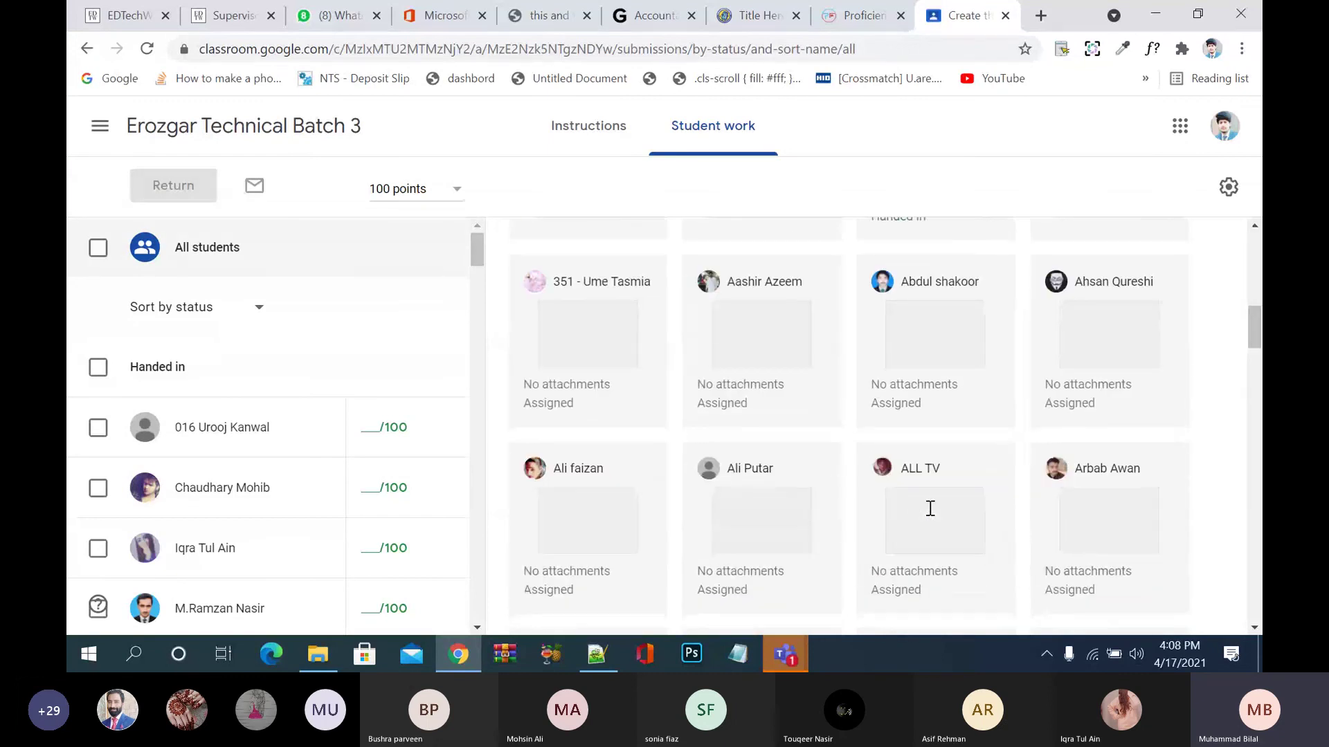
pyautogui.scroll(5, 929, 509)
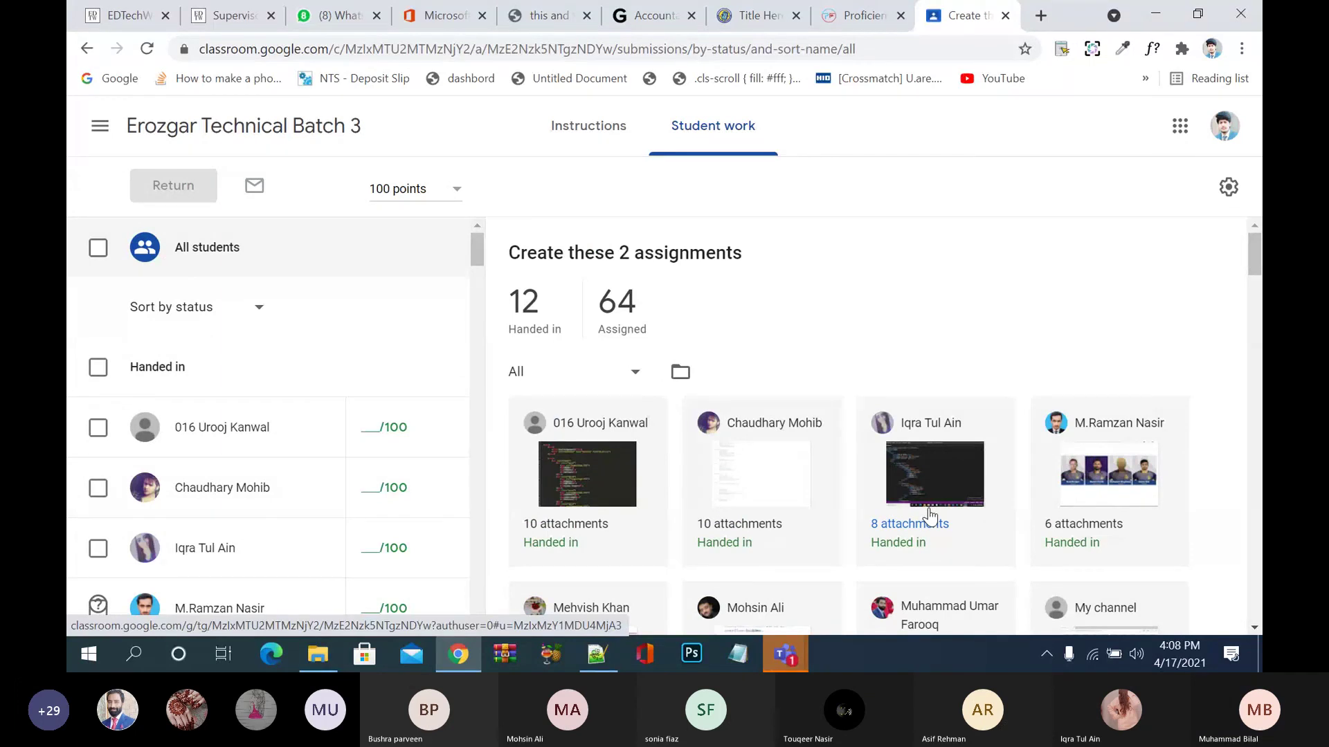
pyautogui.scroll(-7, 930, 516)
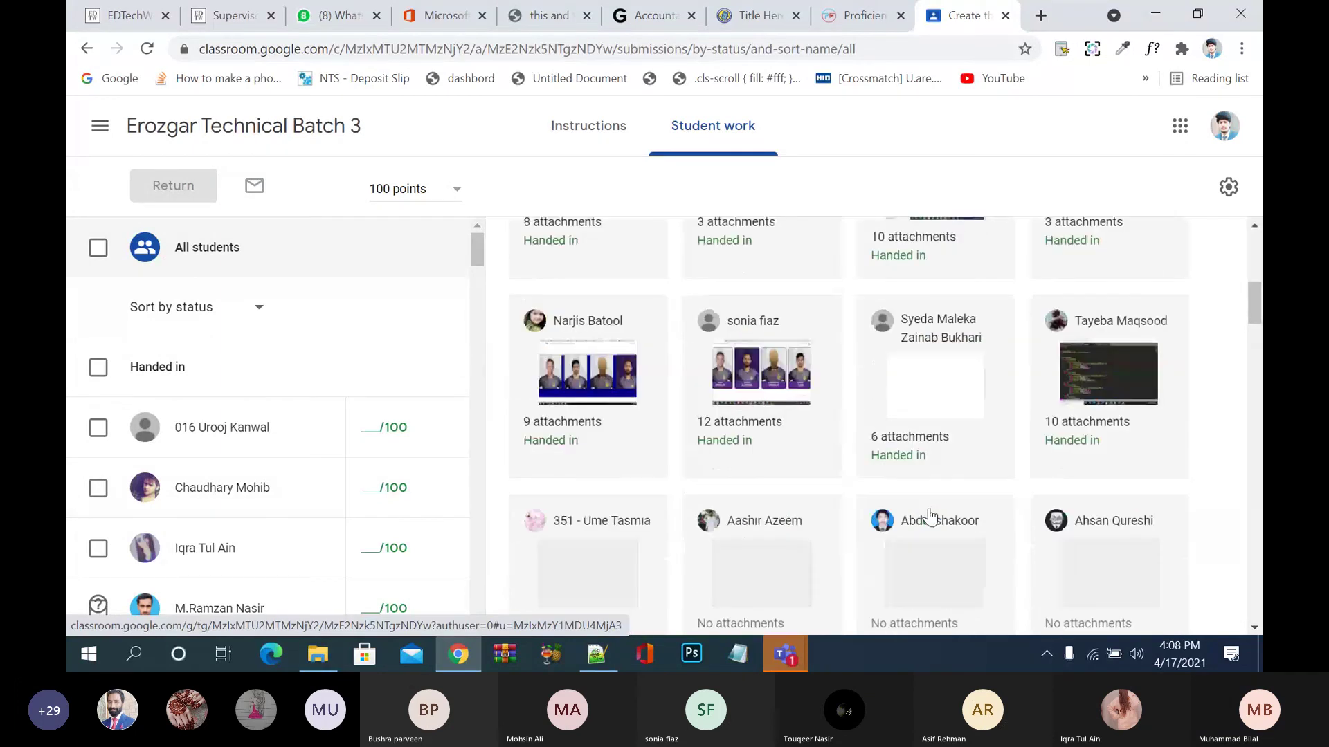
pyautogui.scroll(8, 927, 515)
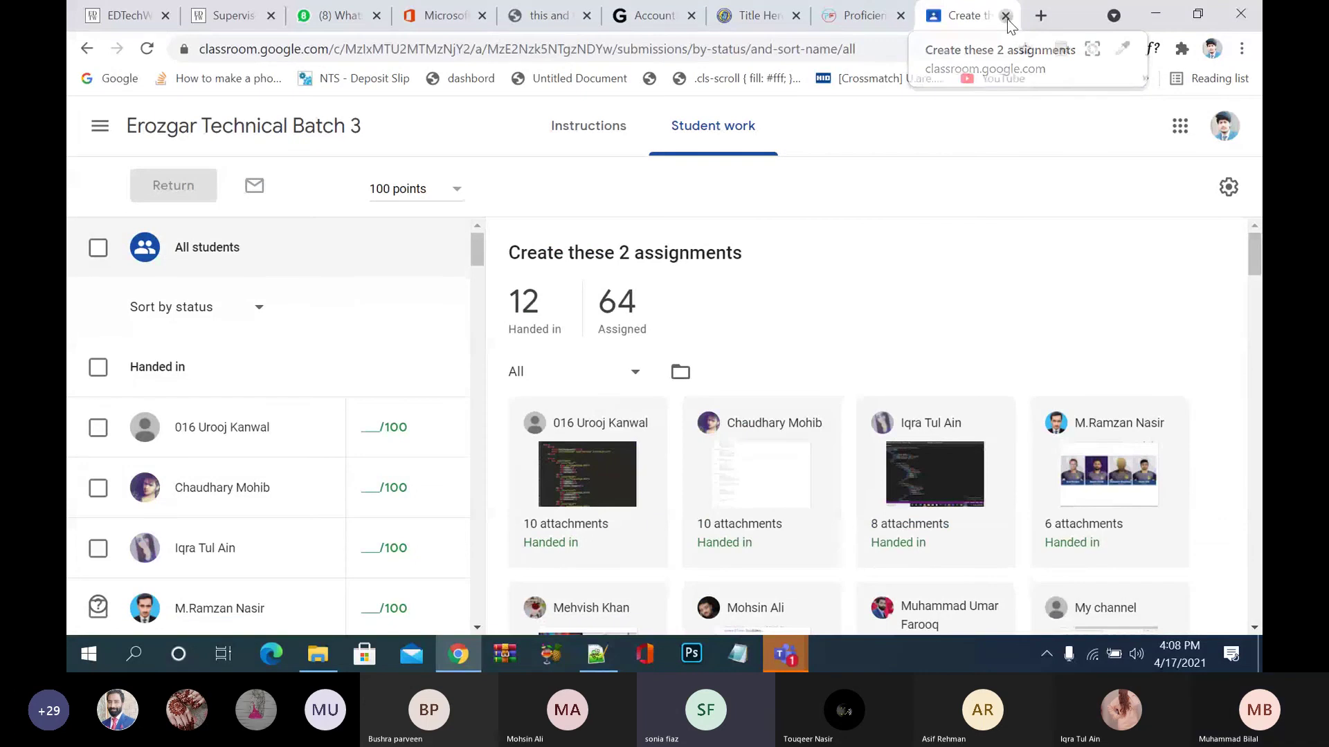
# Close the "Create these 2 assignments" page, the Proficient Flame blog and the PhoneRepairUs site.
pyautogui.click(1007, 19)
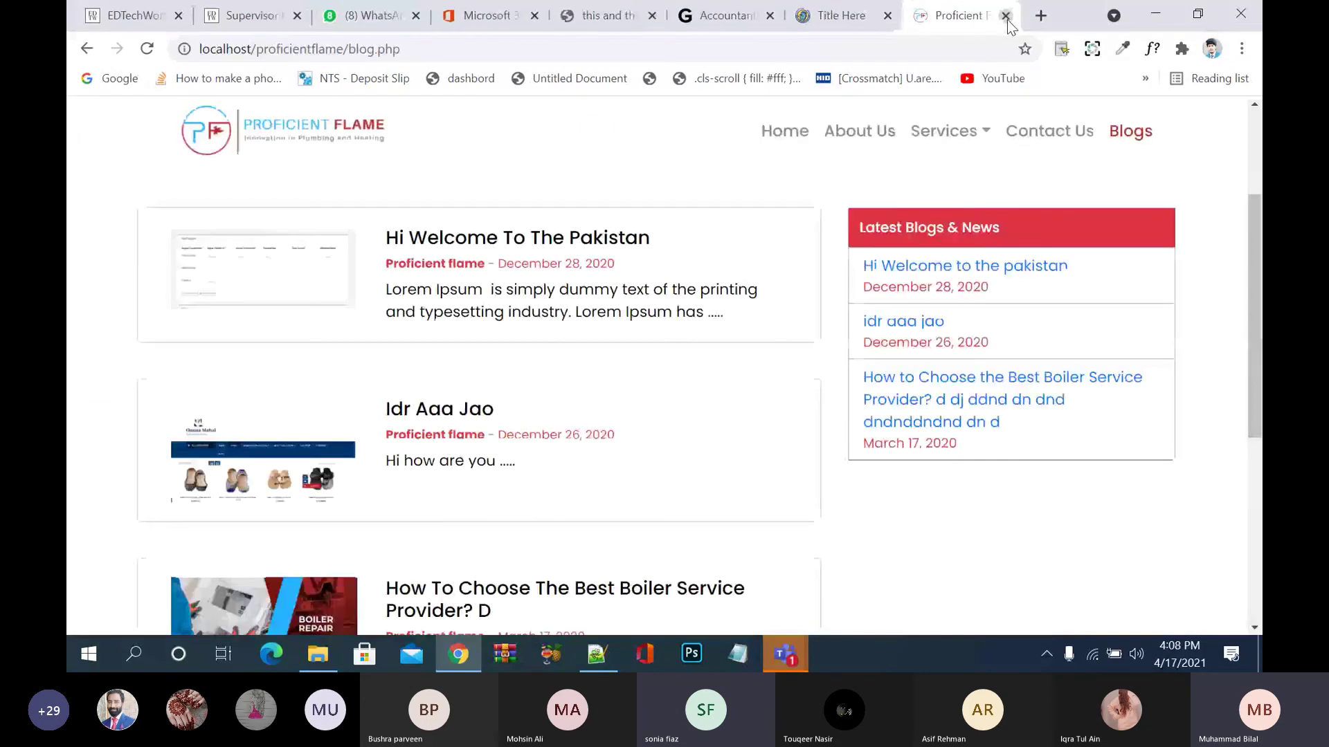
pyautogui.click(1006, 17)
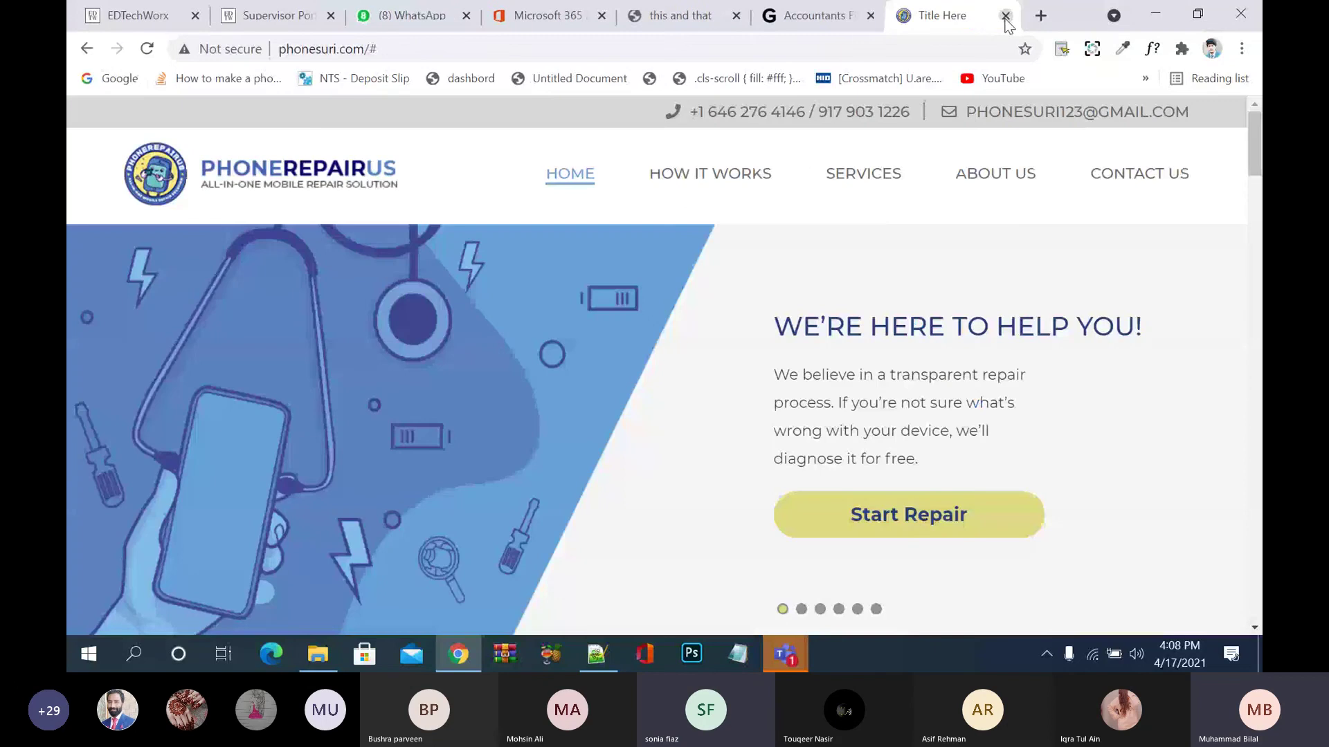
pyautogui.click(1005, 17)
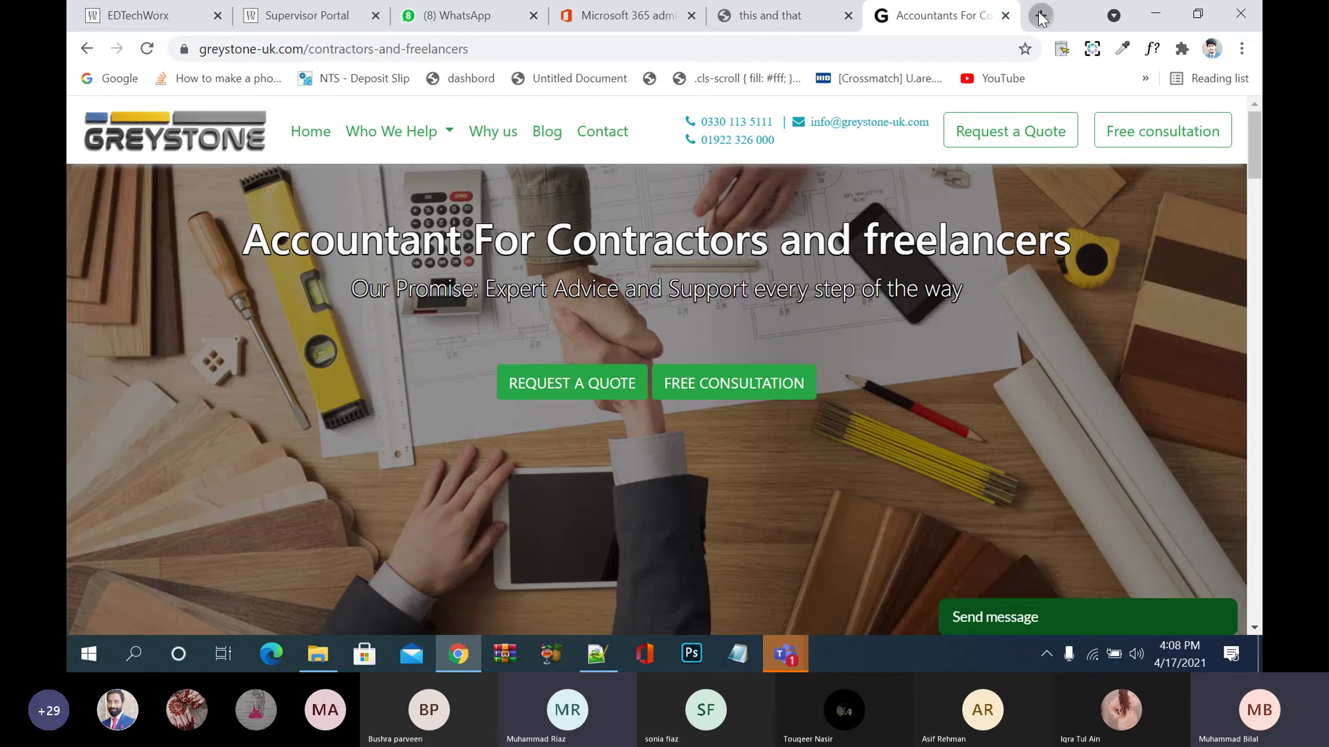
# Open Google Classroom in a new tab and go to the classwork of Erozgar Technical Batch 3.
pyautogui.click(1041, 16)
pyautogui.write('goo')
pyautogui.press('Return')
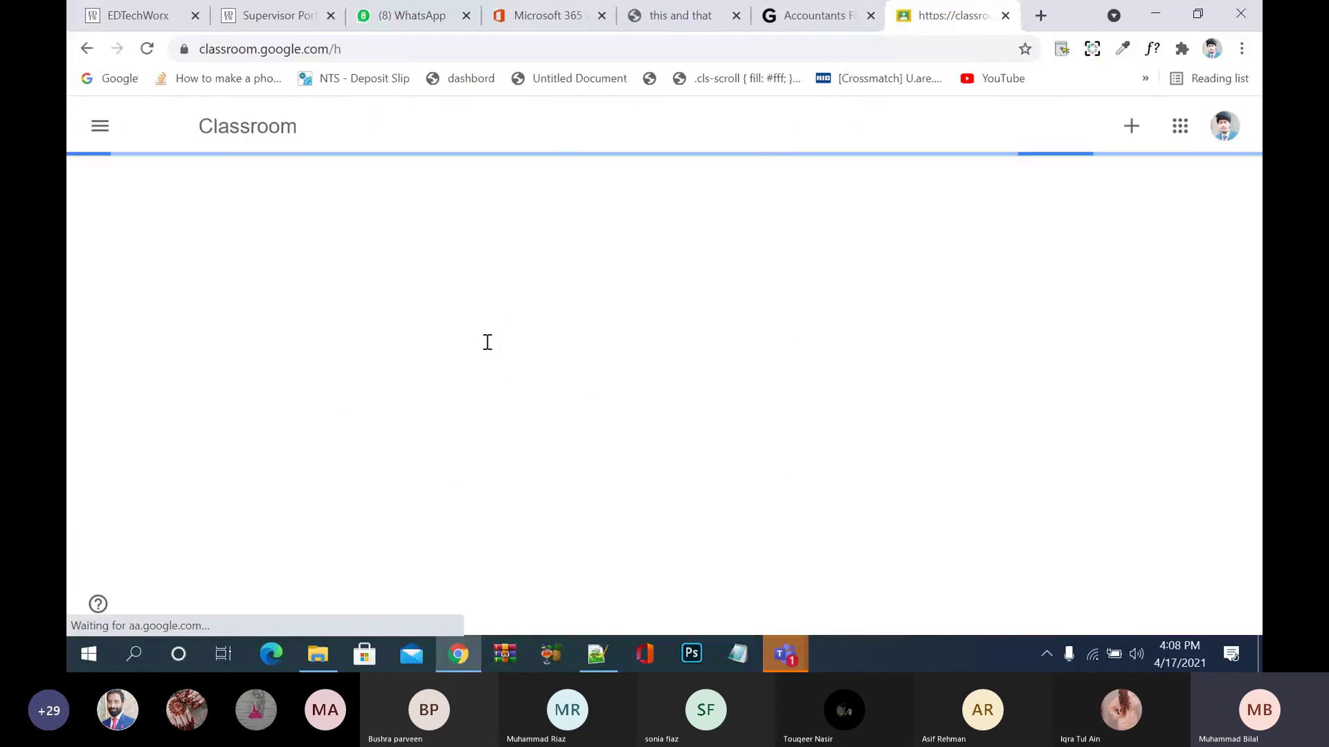
pyautogui.click(235, 298)
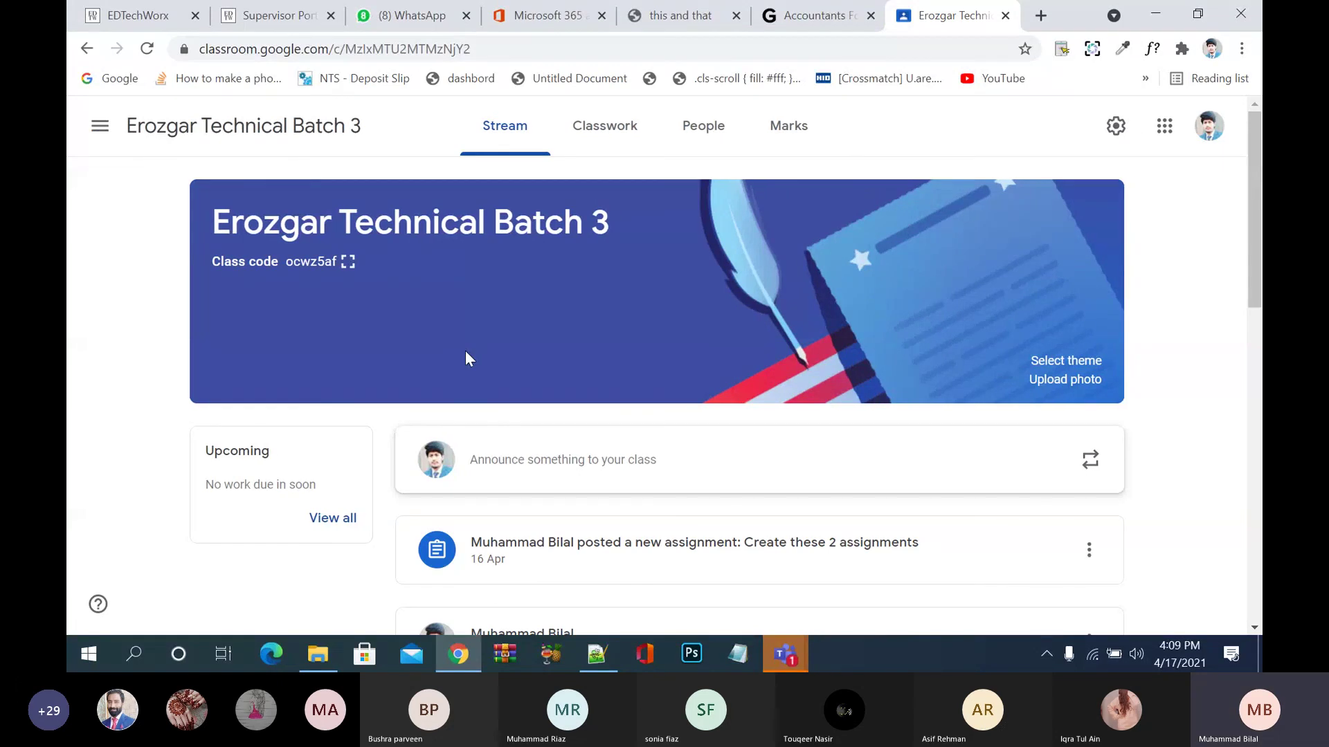
pyautogui.scroll(-1, 592, 387)
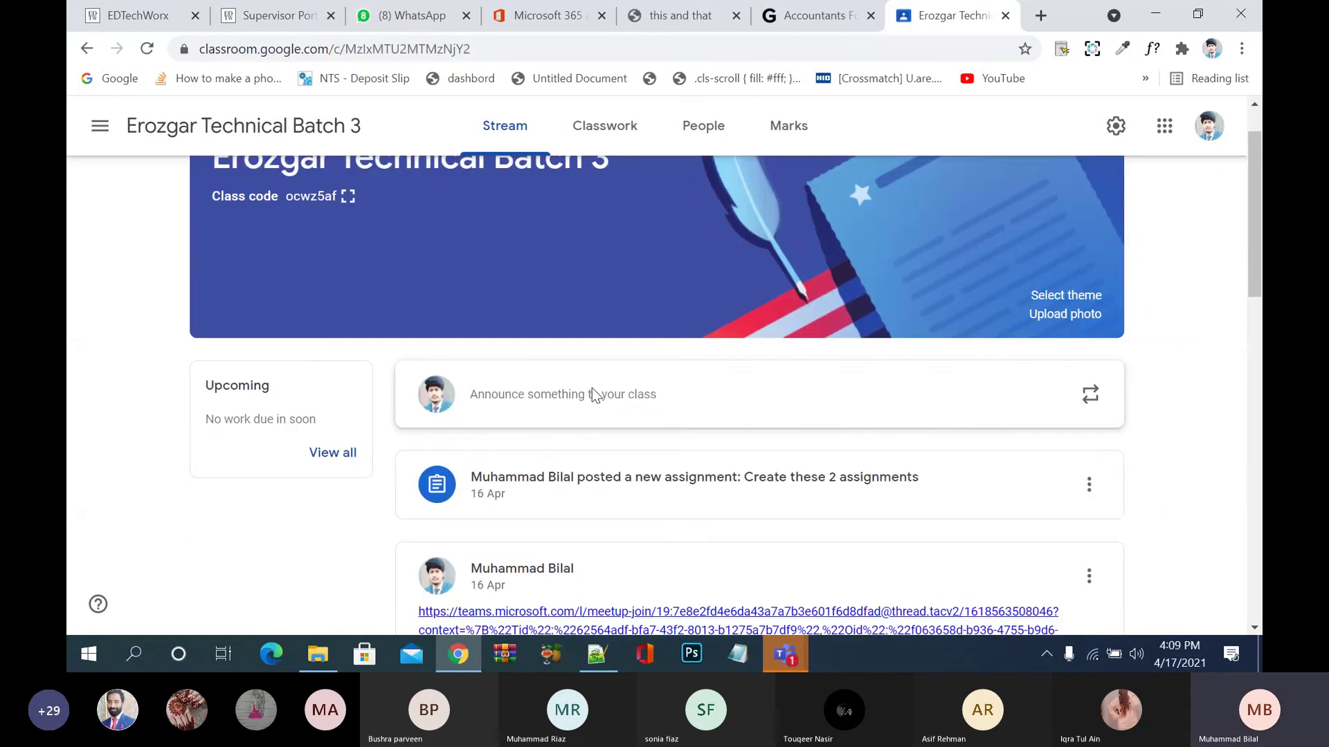
pyautogui.click(622, 134)
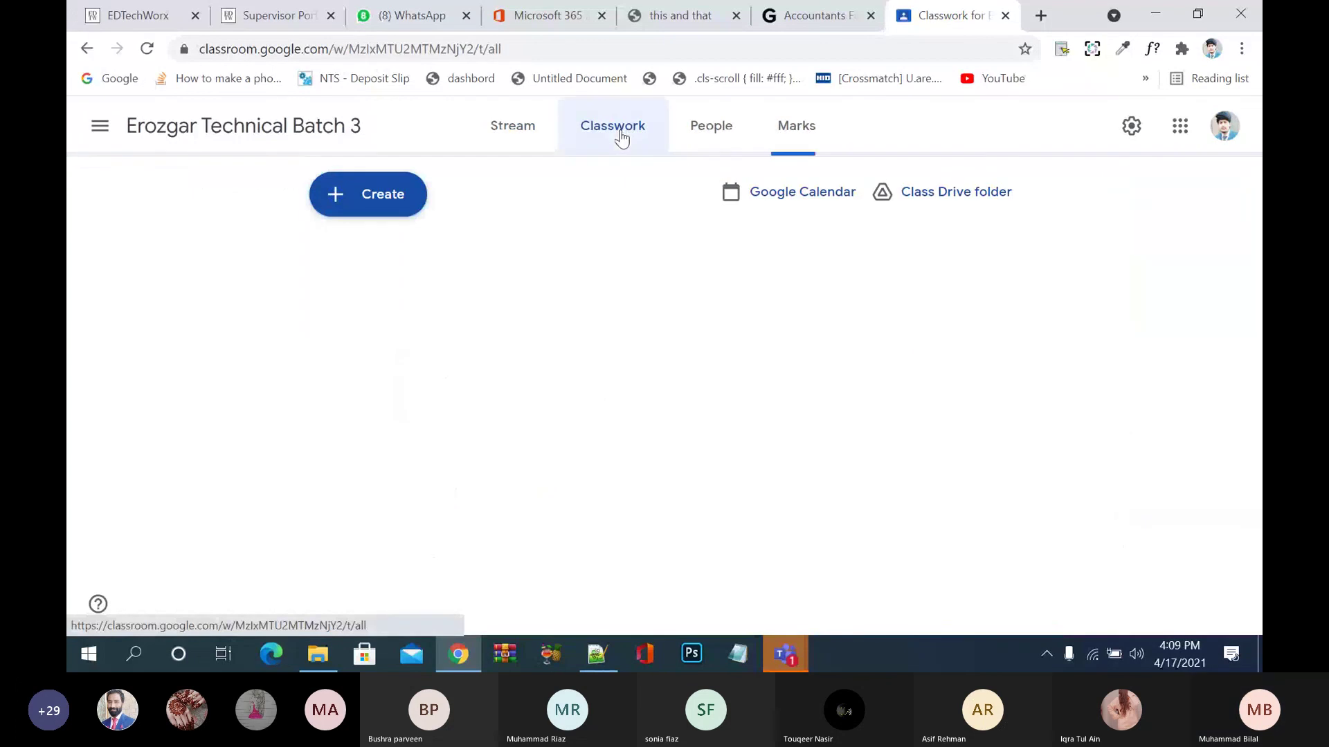
# Create an assignment titled "create a design just like the image in html css" and attach the image 1618657521212.png.
pyautogui.click(384, 202)
pyautogui.click(417, 254)
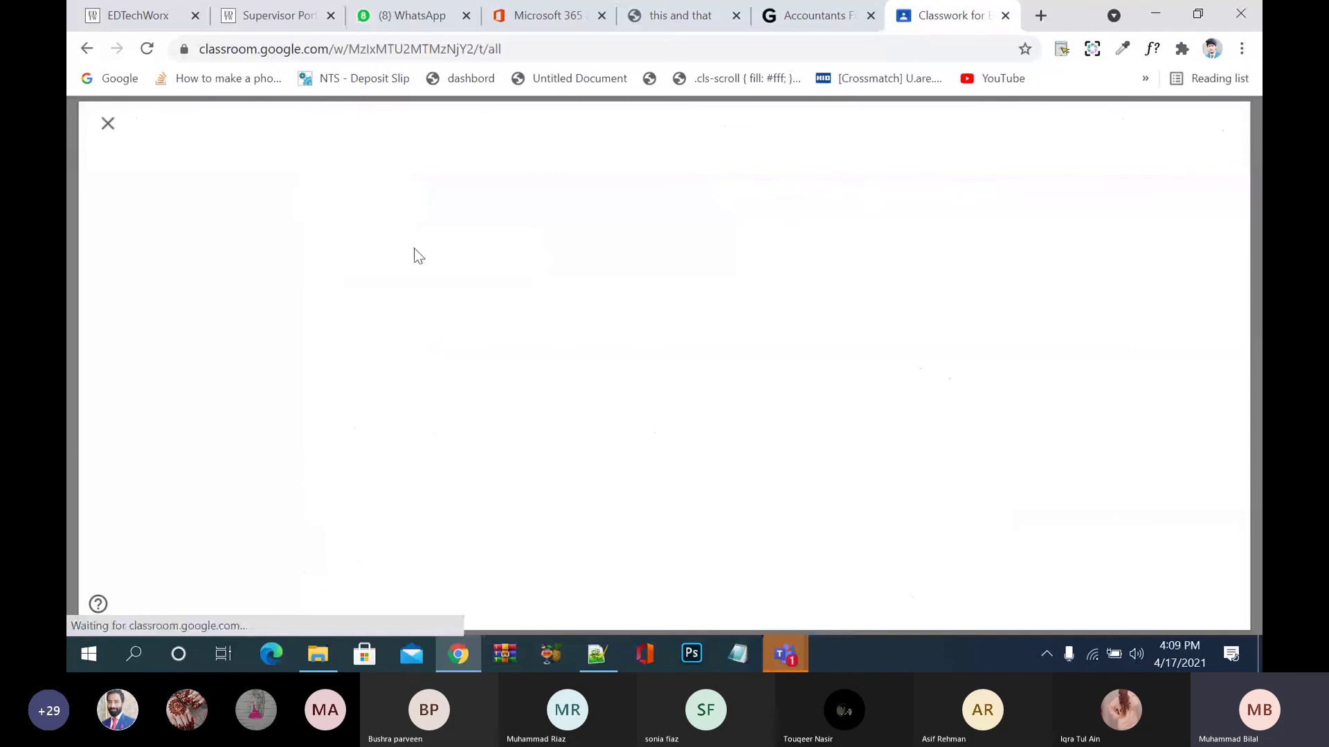
pyautogui.write('create a de')
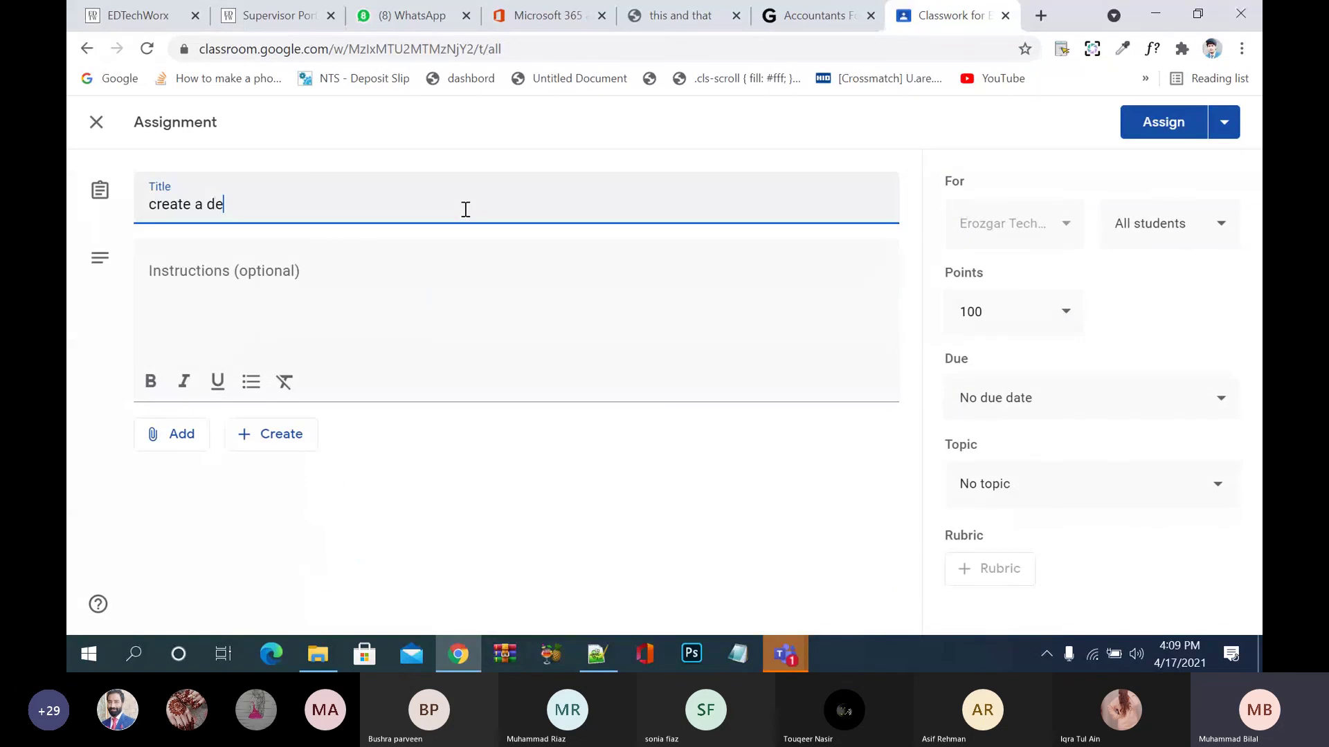
pyautogui.write('sign just .')
pyautogui.press('BackSpace')
pyautogui.write('like the image')
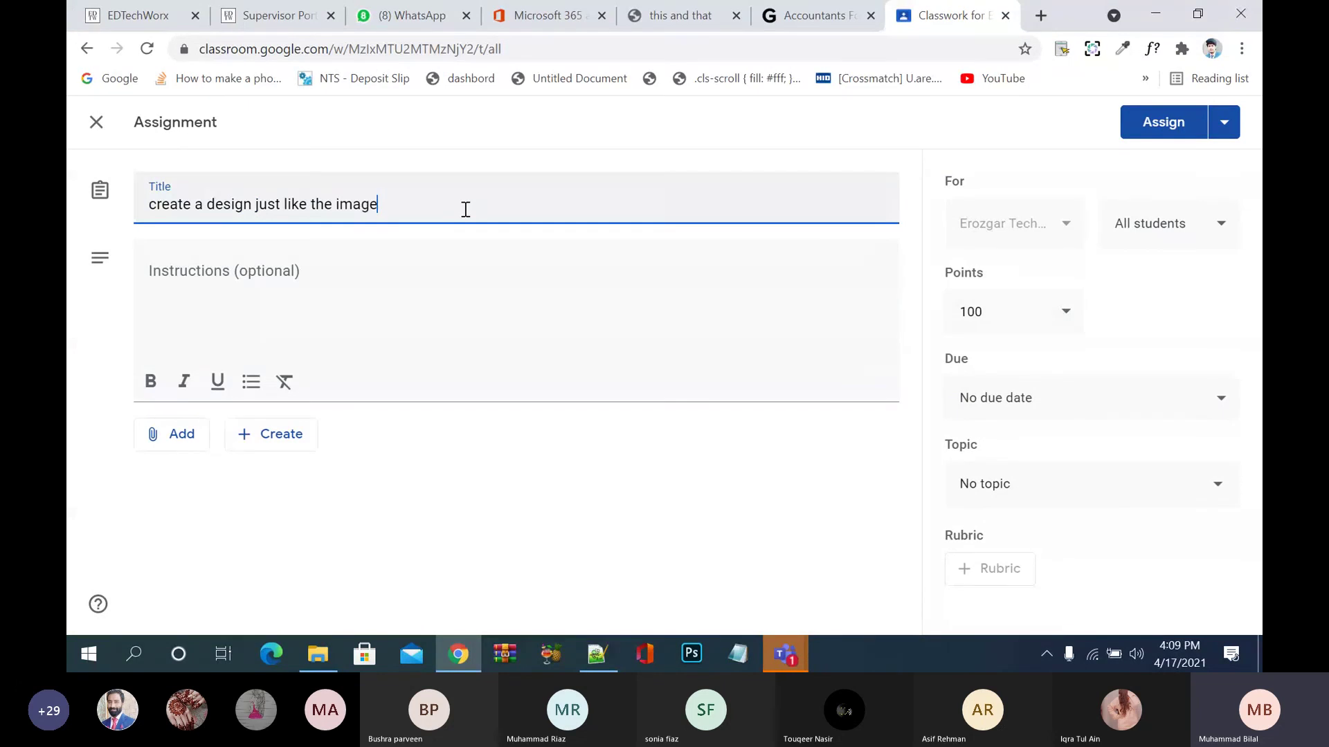
pyautogui.write(' in html css')
pyautogui.click(178, 434)
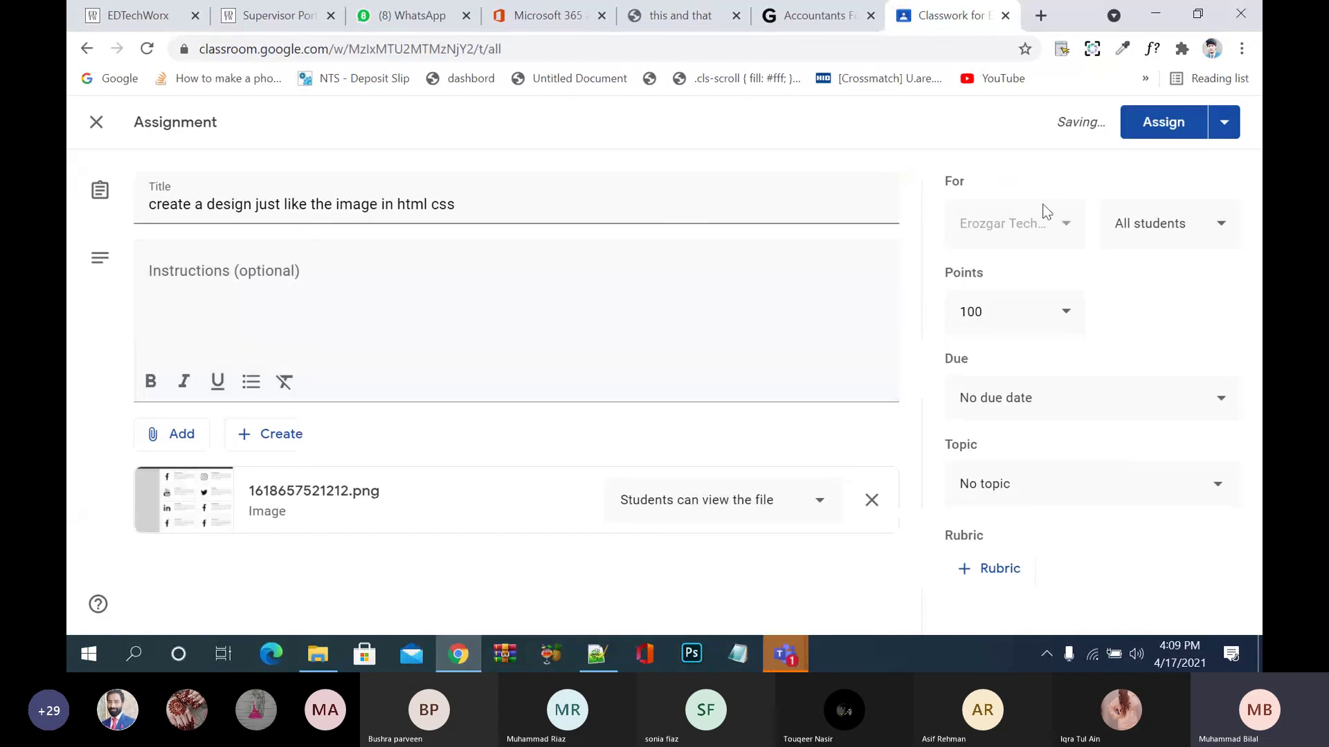
# Set the assignment's points to 200 and assign it to all students.
pyautogui.click(987, 315)
pyautogui.press('BackSpace')
pyautogui.press('BackSpace')
pyautogui.press('BackSpace')
pyautogui.write('200')
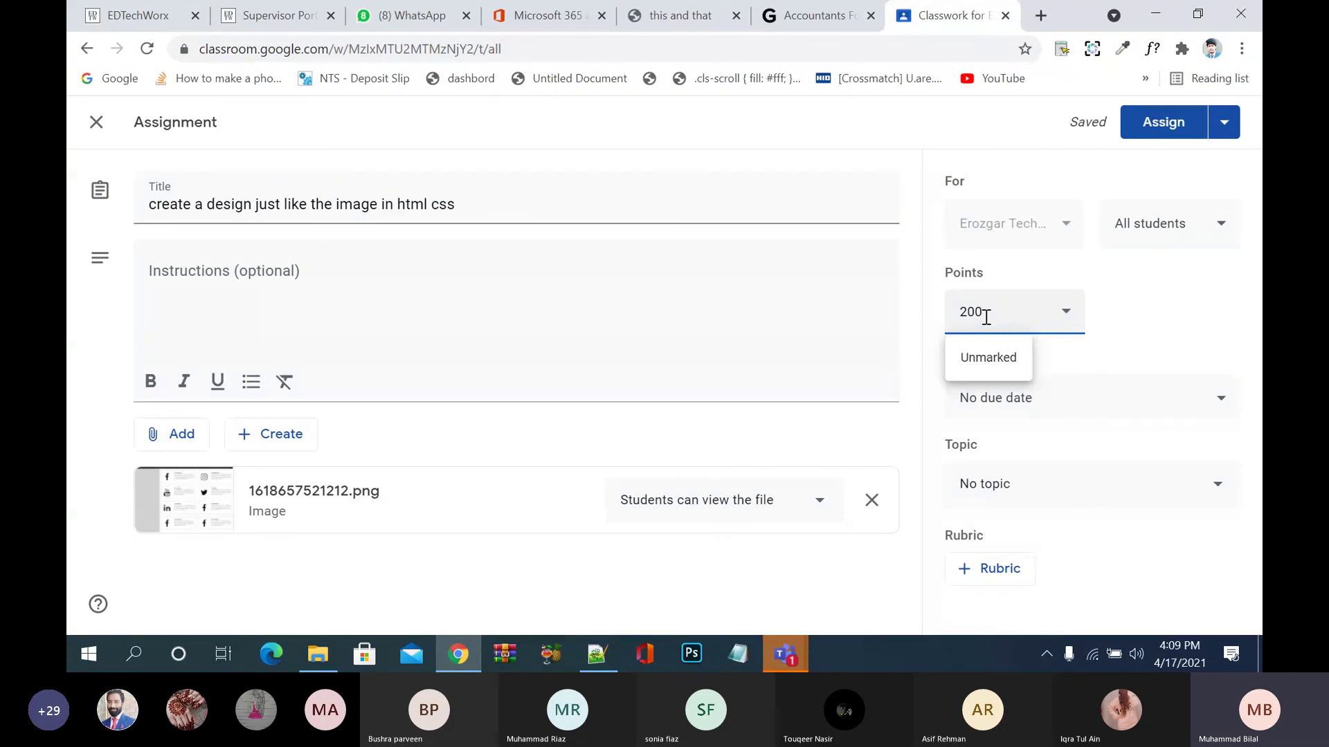
pyautogui.click(1176, 130)
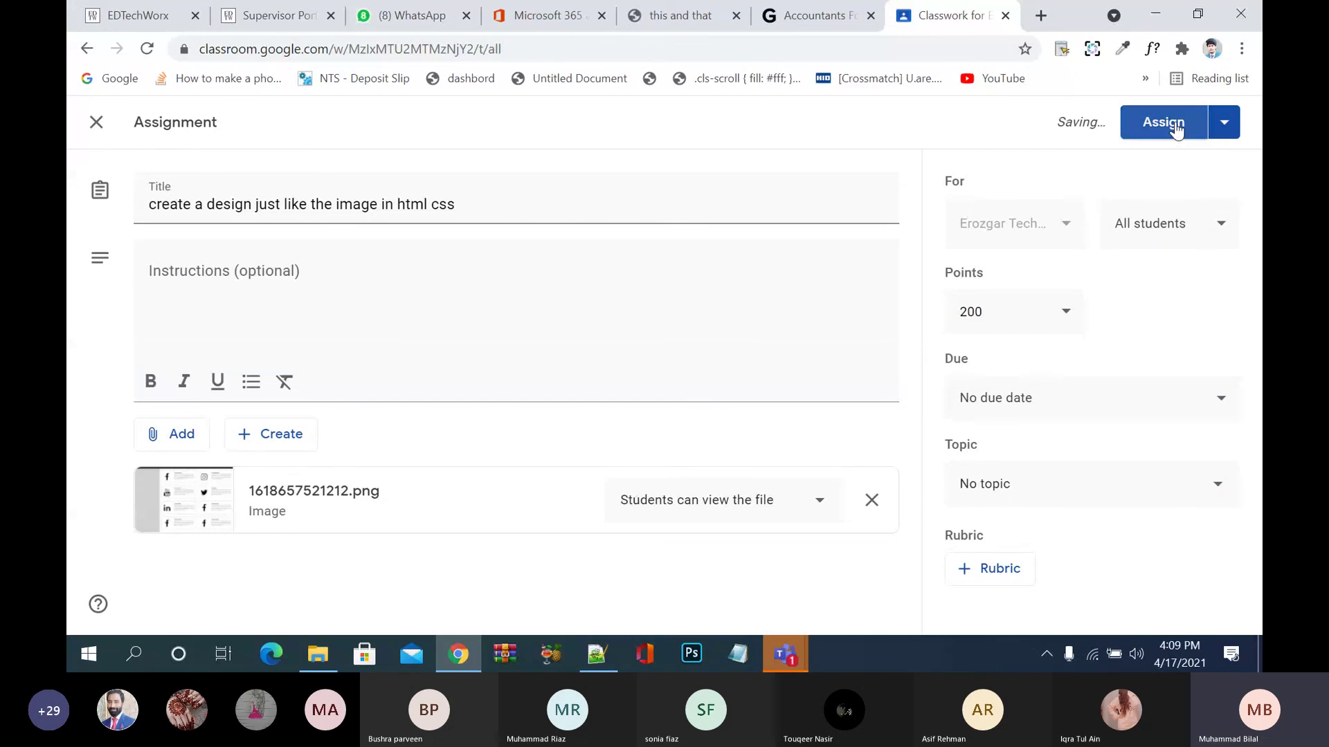
pyautogui.click(1177, 128)
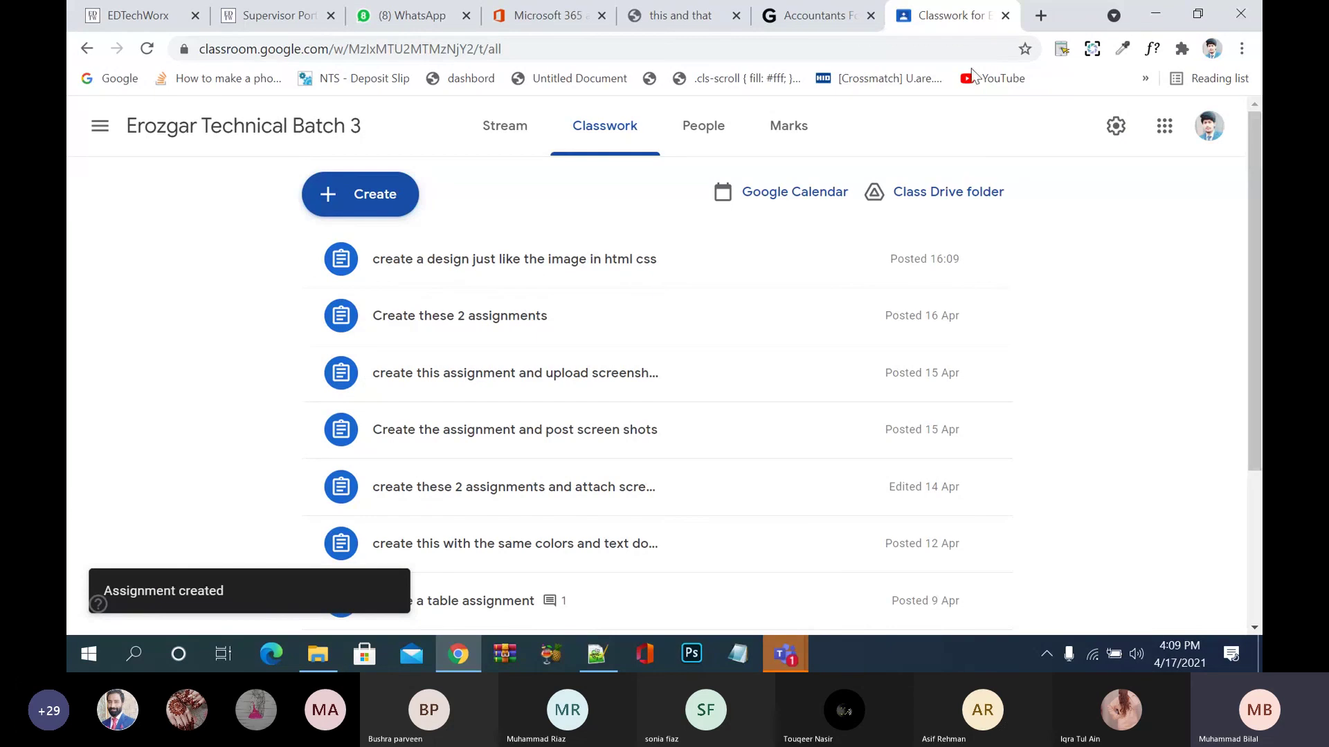
# Close the Classroom page, switch to WhatsApp Web, search the chats for "admin" and open Erozgar Batch 3 (Admin).
pyautogui.click(1005, 15)
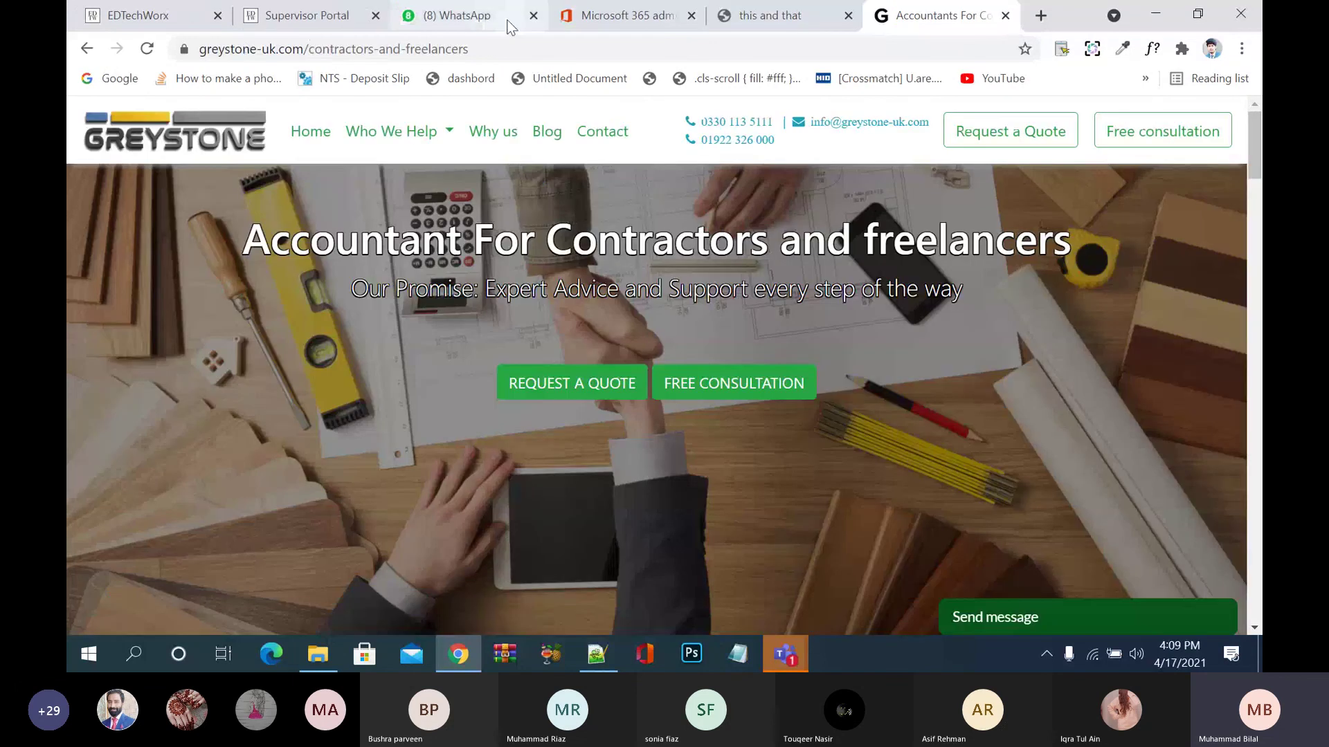
pyautogui.click(508, 21)
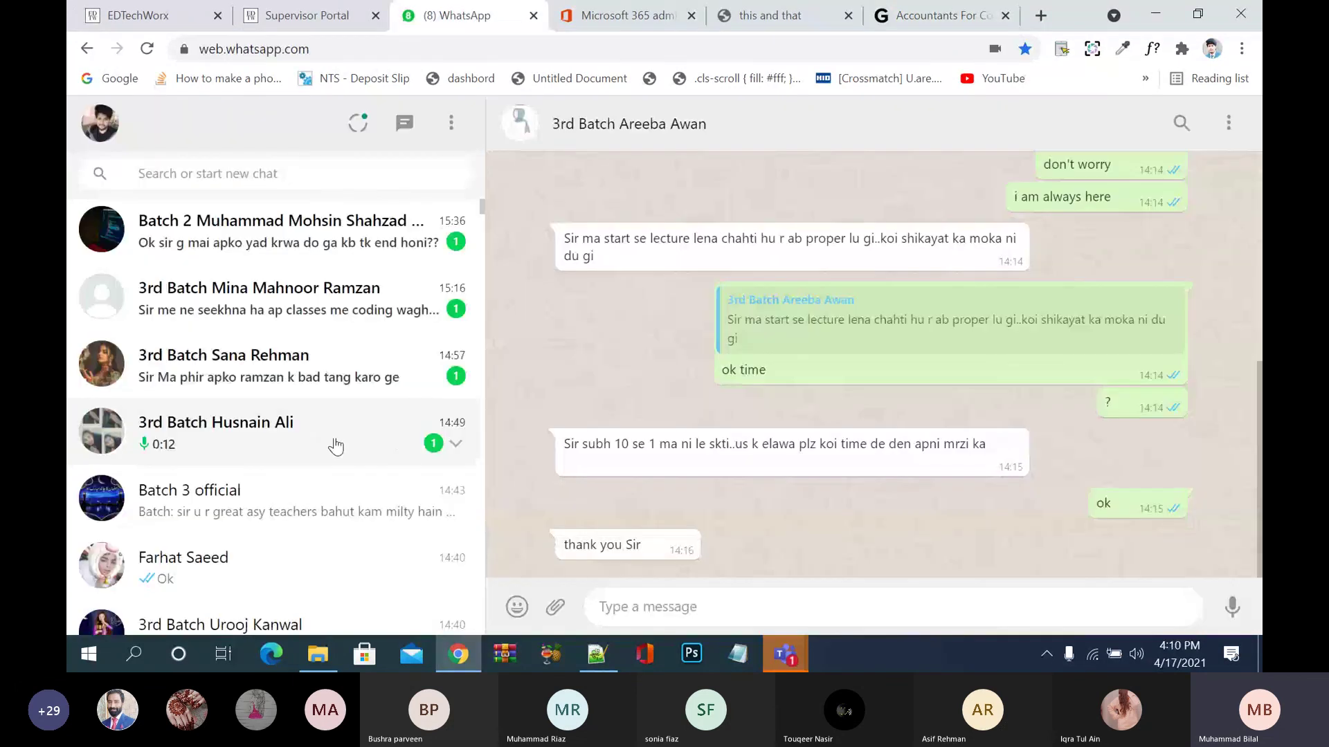
pyautogui.scroll(-3, 335, 445)
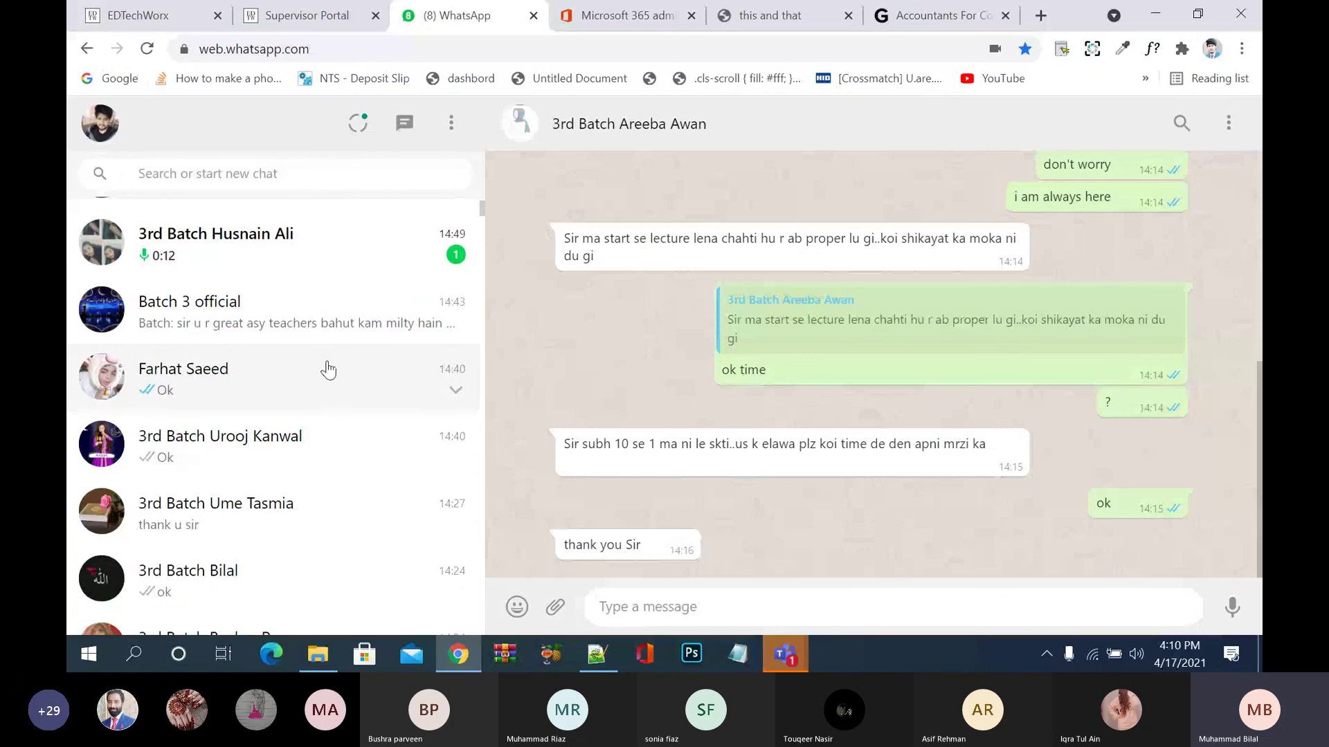
pyautogui.click(286, 182)
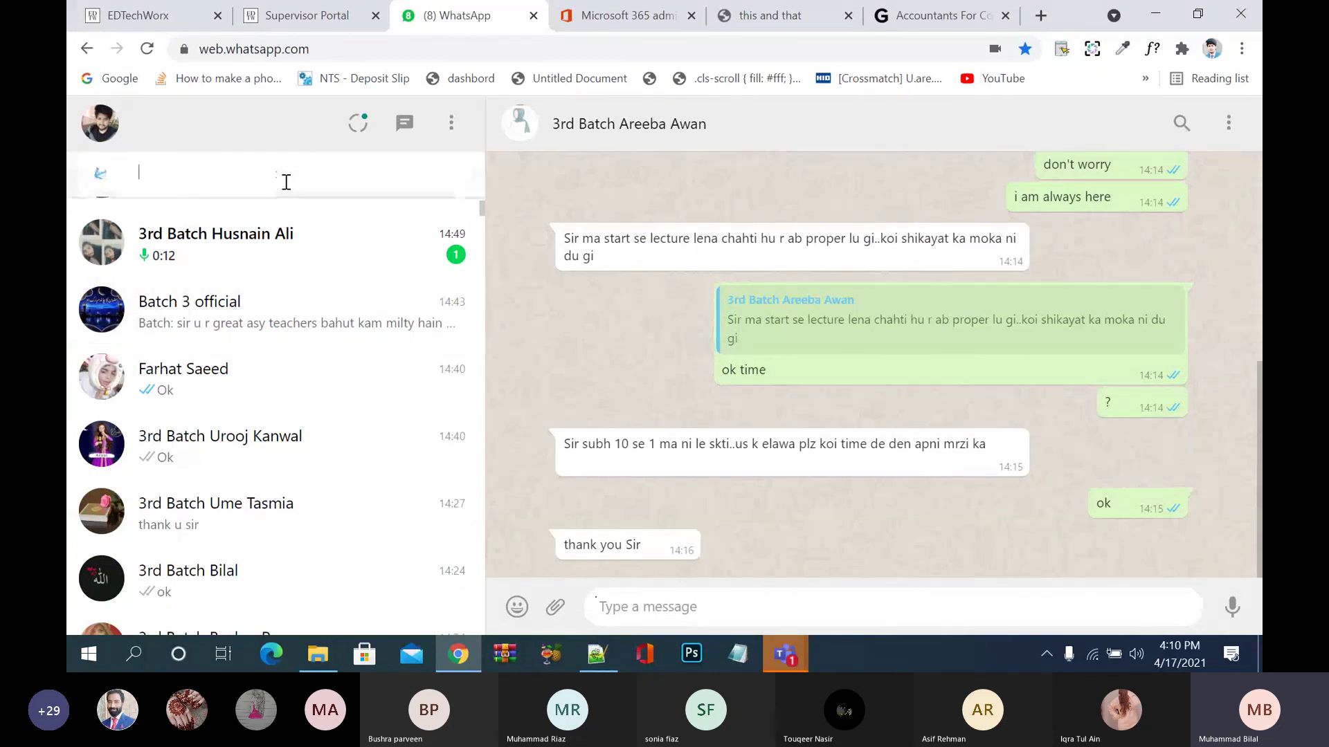
pyautogui.write('admin')
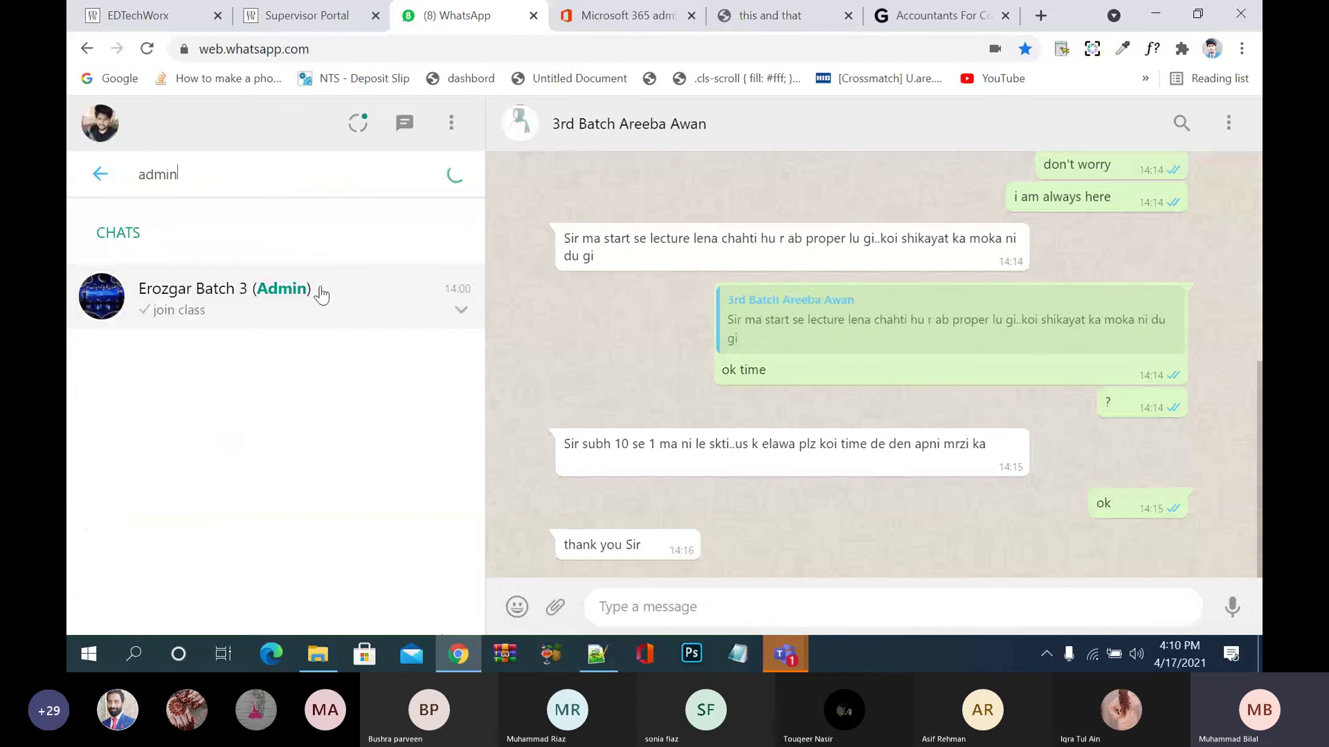
pyautogui.click(320, 294)
pyautogui.write('assign emnt')
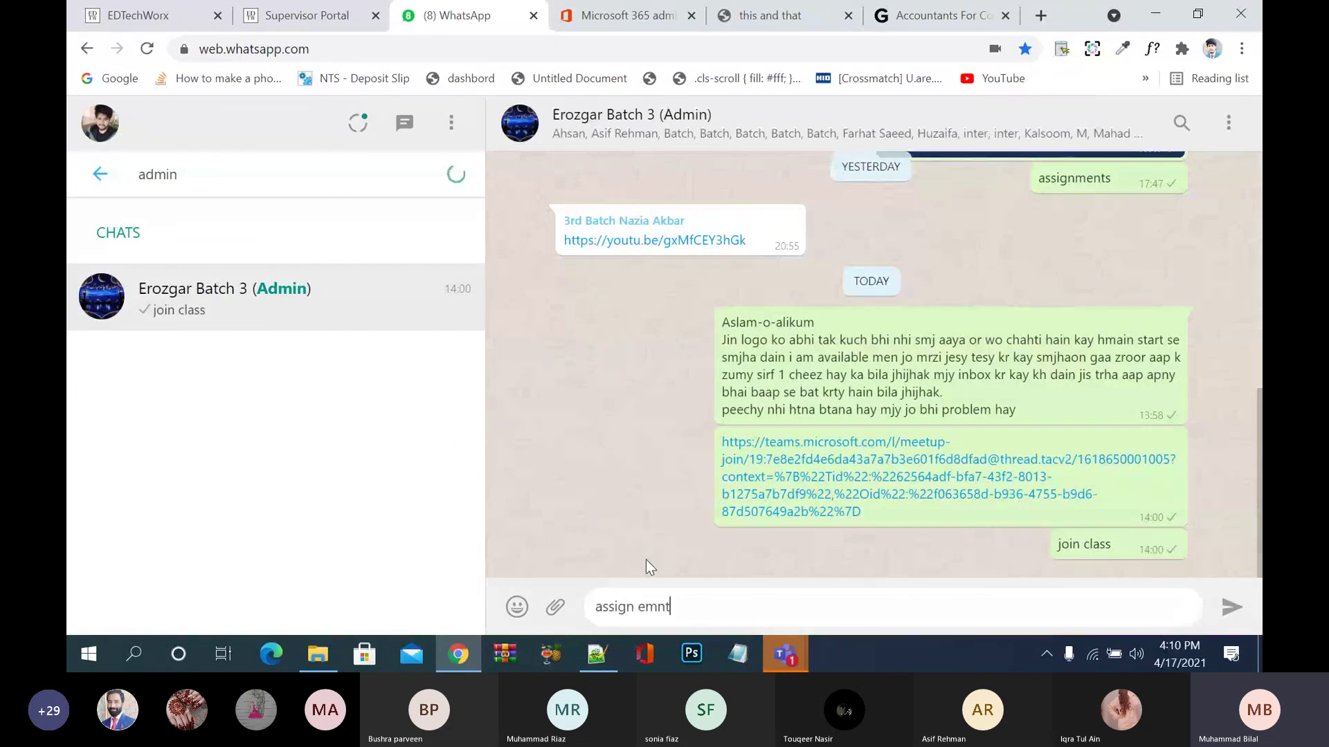
pyautogui.press('BackSpace')
pyautogui.press('BackSpace')
pyautogui.press('BackSpace')
pyautogui.press('BackSpace')
pyautogui.press('BackSpace')
pyautogui.press('BackSpace')
pyautogui.press('BackSpace')
pyautogui.press('BackSpace')
pyautogui.press('BackSpace')
pyautogui.press('BackSpace')
pyautogui.press('BackSpace')
pyautogui.click(555, 607)
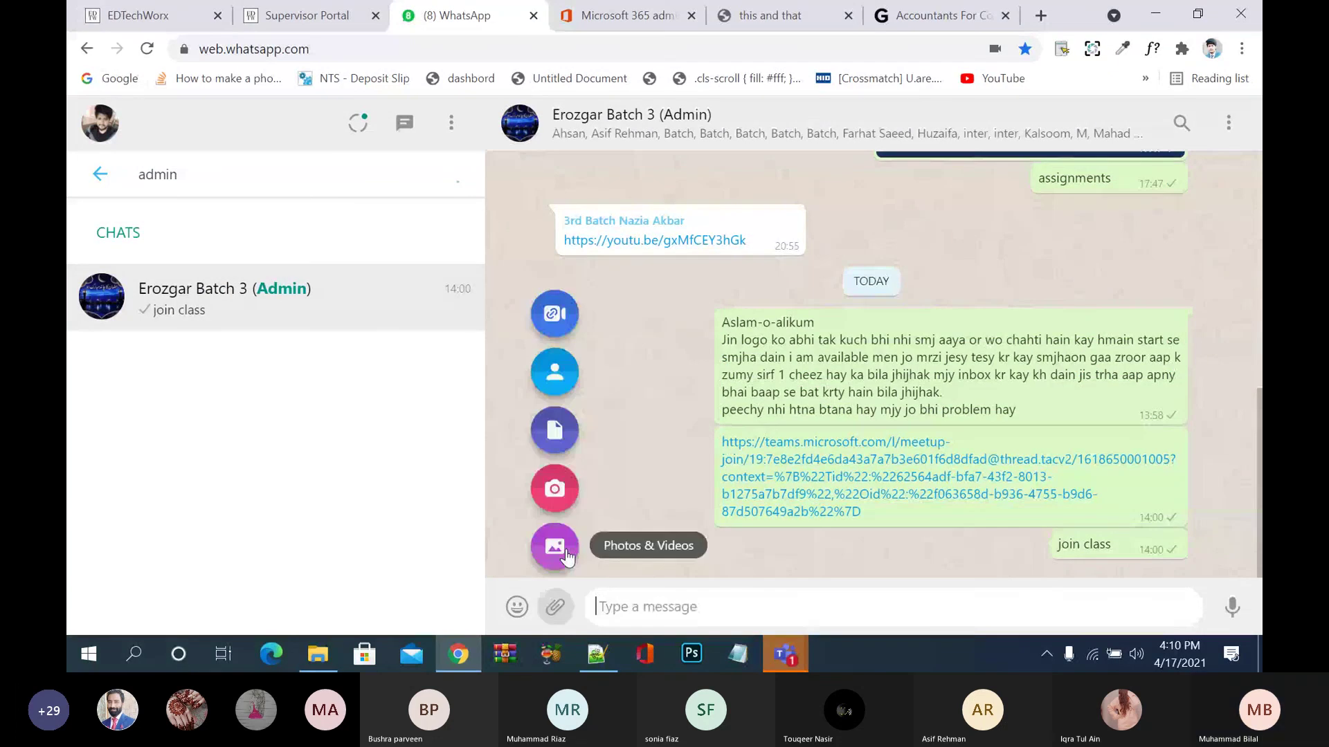
pyautogui.click(565, 551)
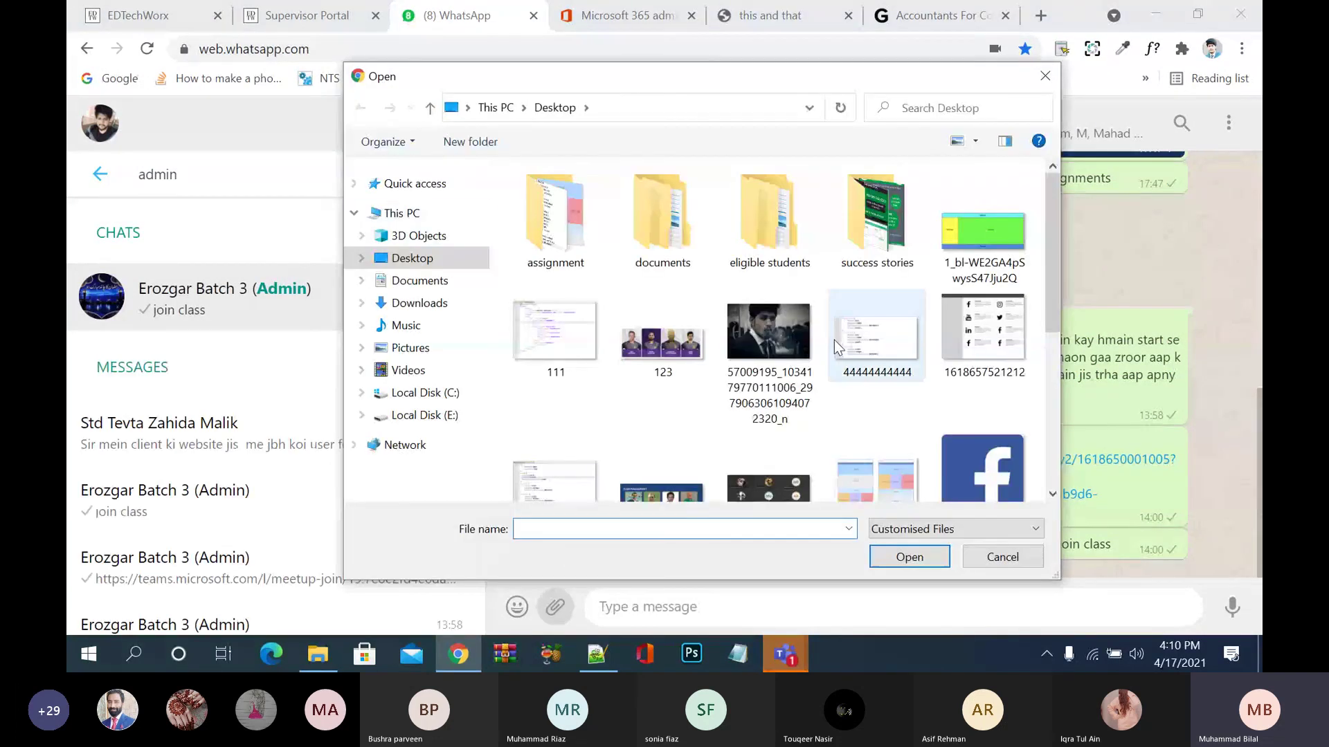
pyautogui.click(983, 329)
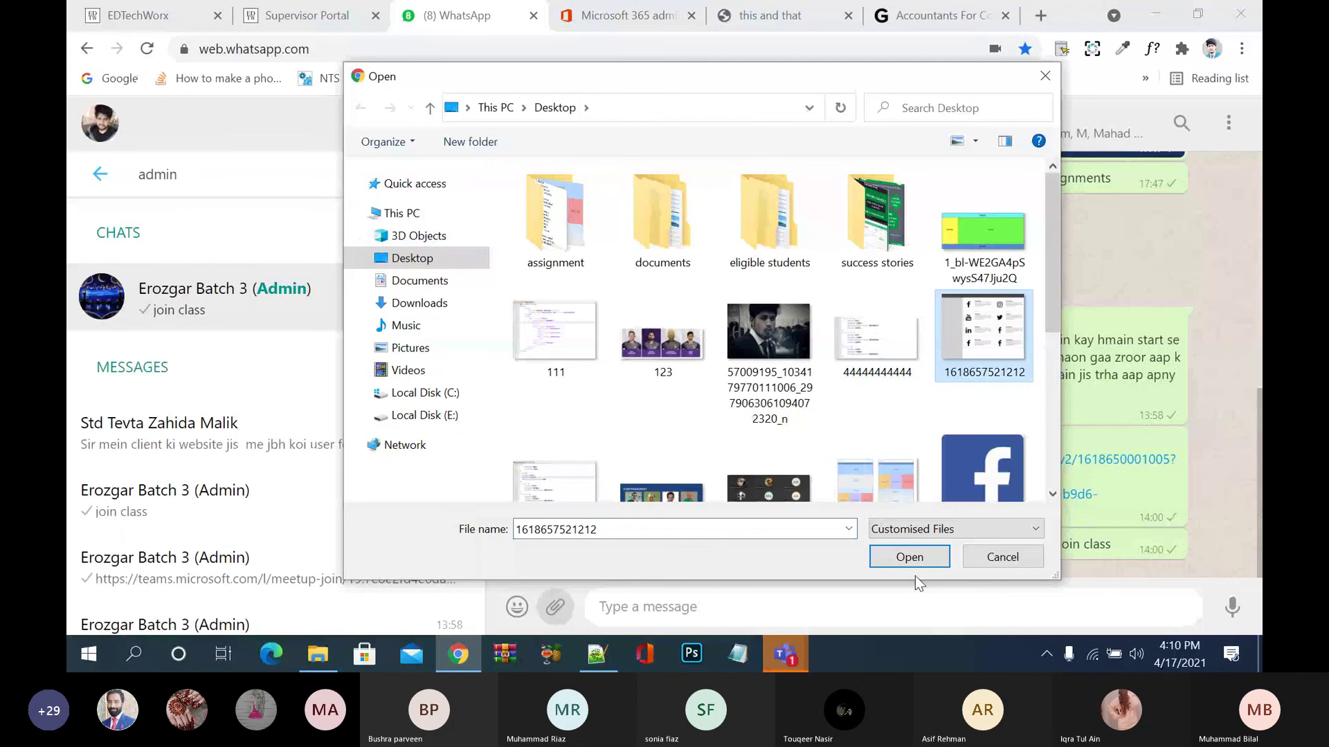
pyautogui.click(914, 564)
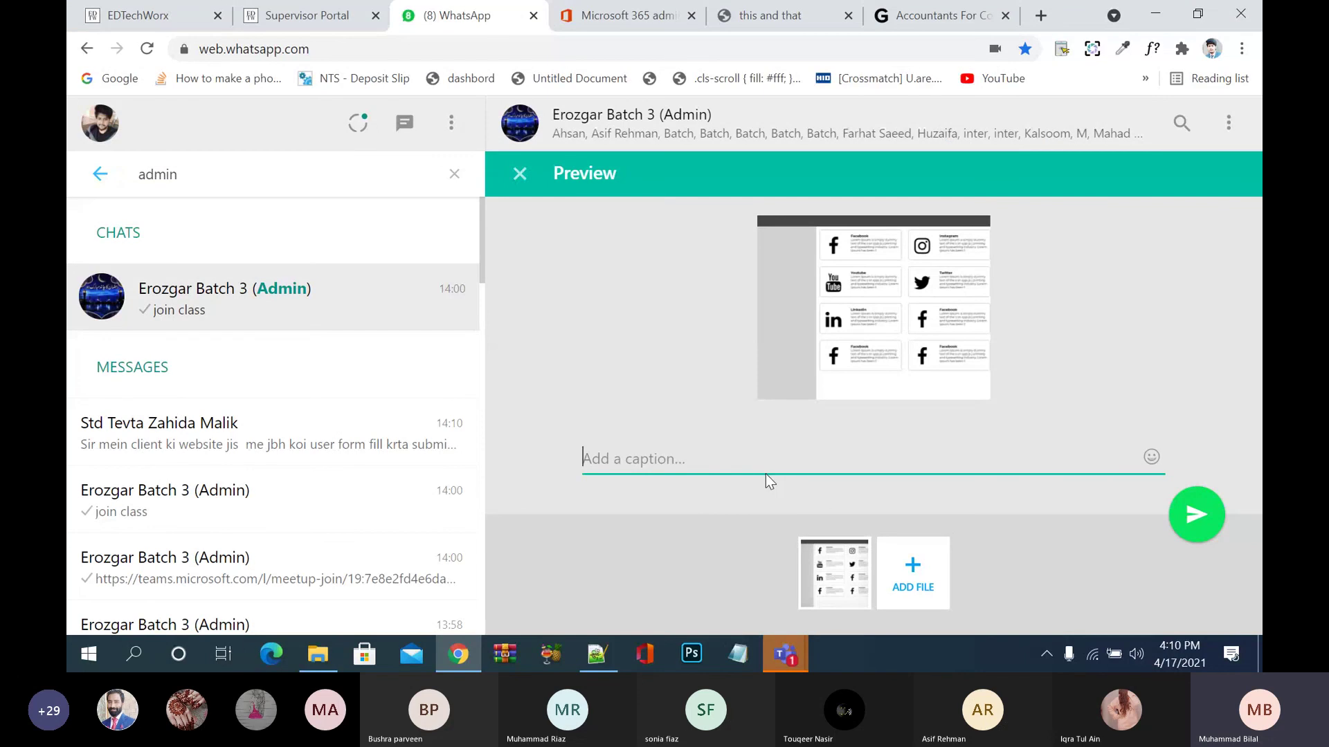
pyautogui.write("today's assignment")
pyautogui.press('Return')
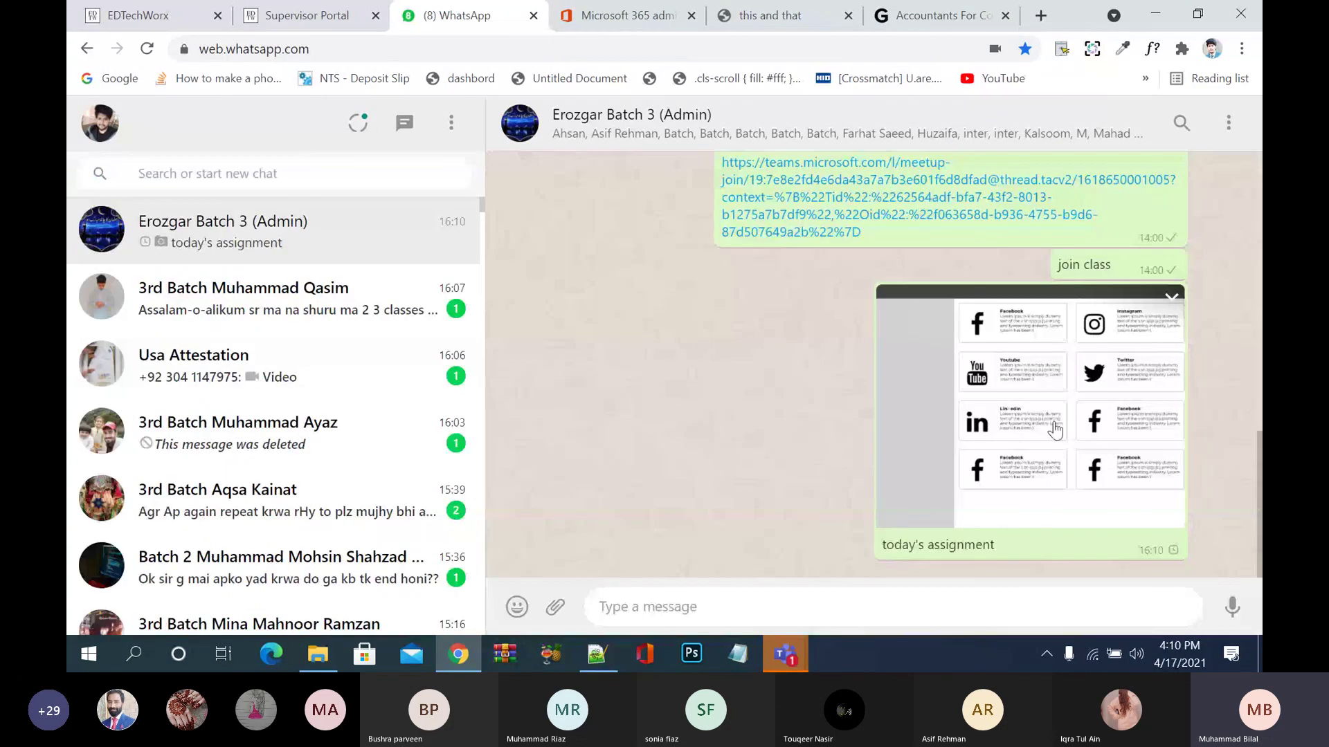
pyautogui.scroll(-1, 323, 469)
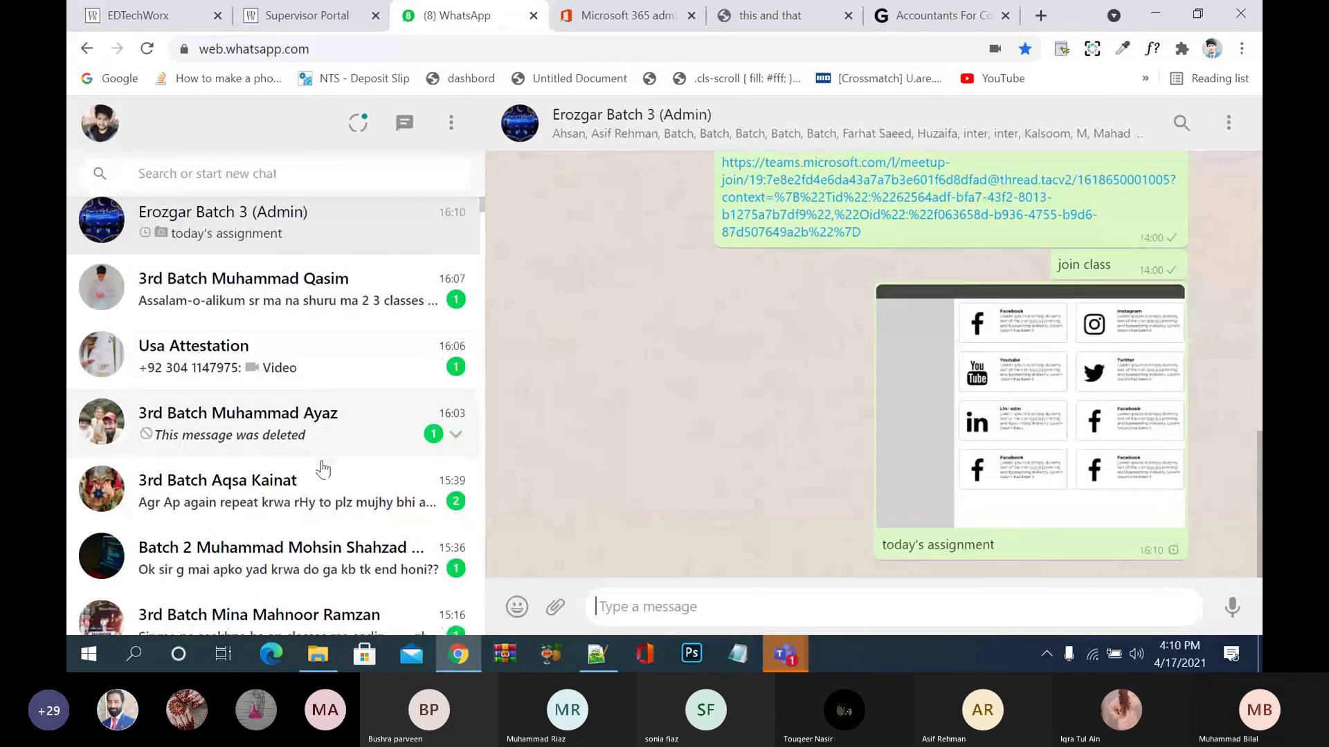
pyautogui.scroll(-4, 323, 469)
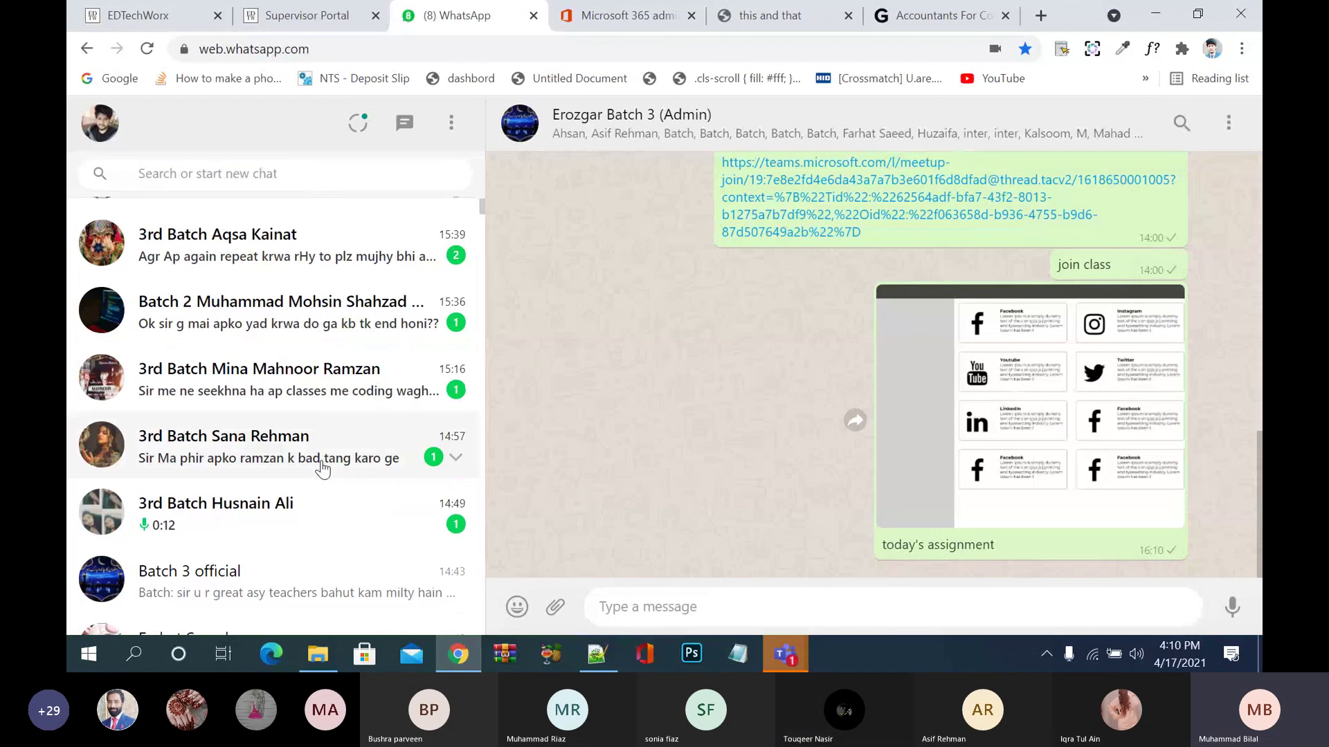
pyautogui.scroll(-1, 322, 469)
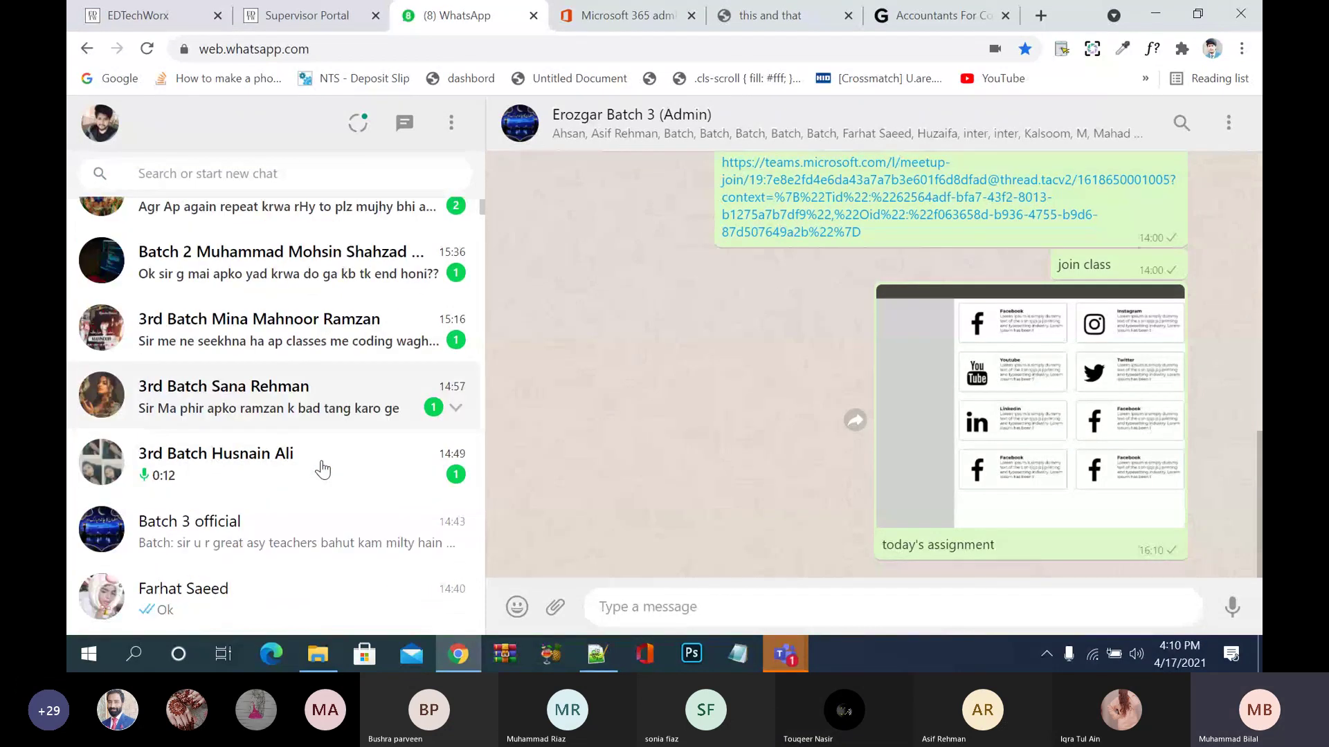
pyautogui.scroll(-1, 322, 469)
pyautogui.scroll(-2, 323, 469)
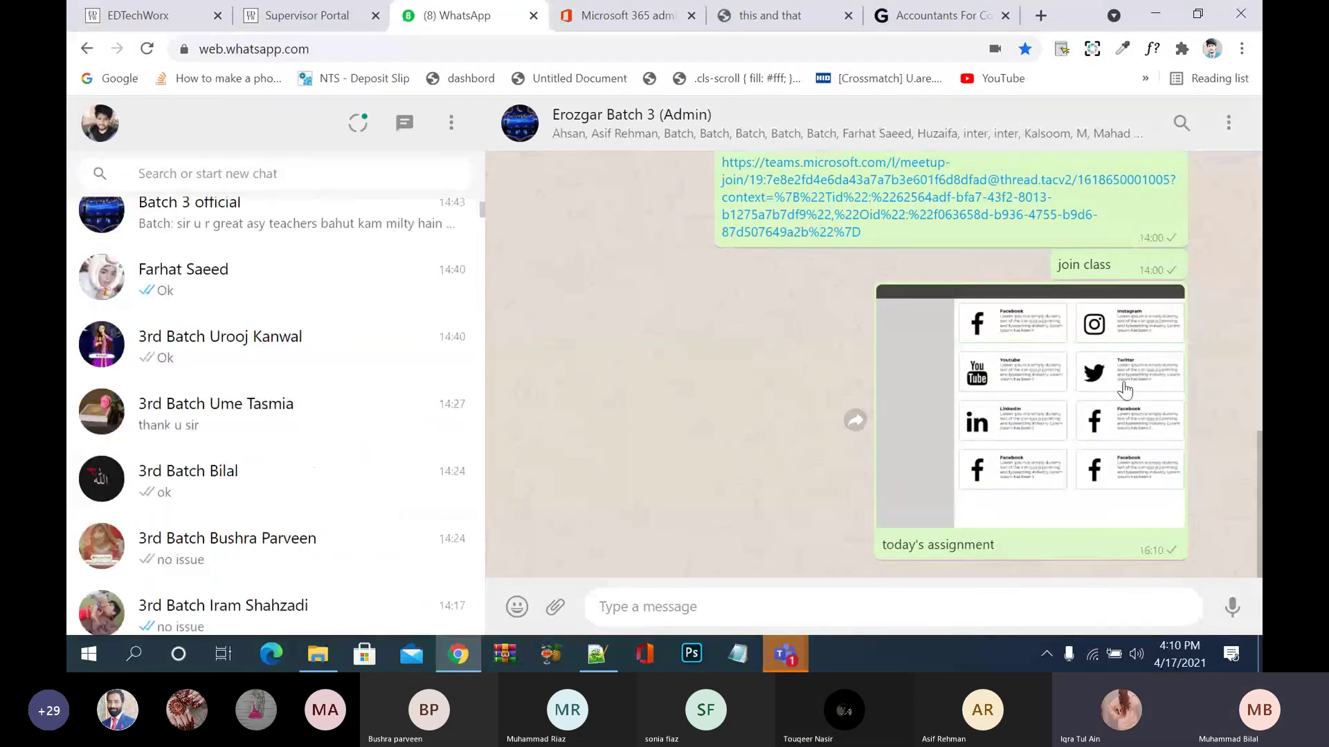
# View the sent assignment image at full size to examine its social-box layout, and close the viewer.
pyautogui.click(1121, 386)
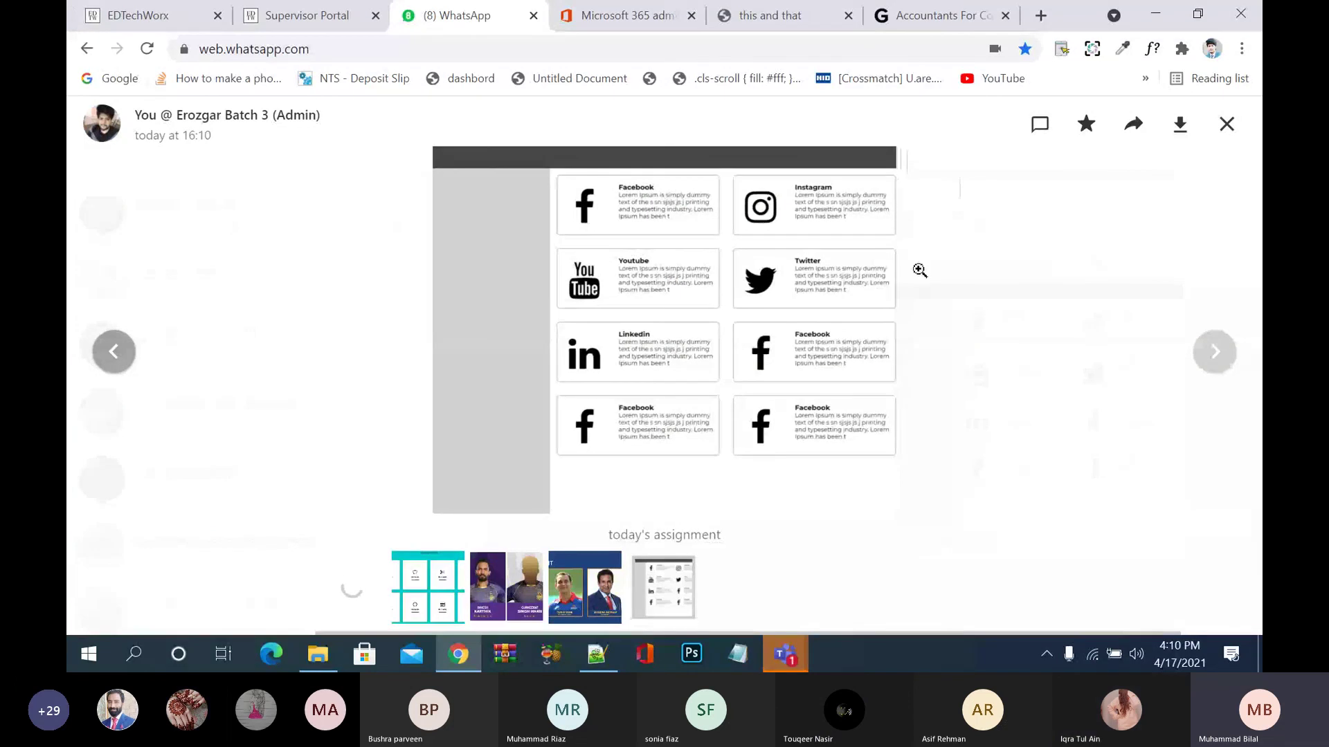
pyautogui.click(1226, 124)
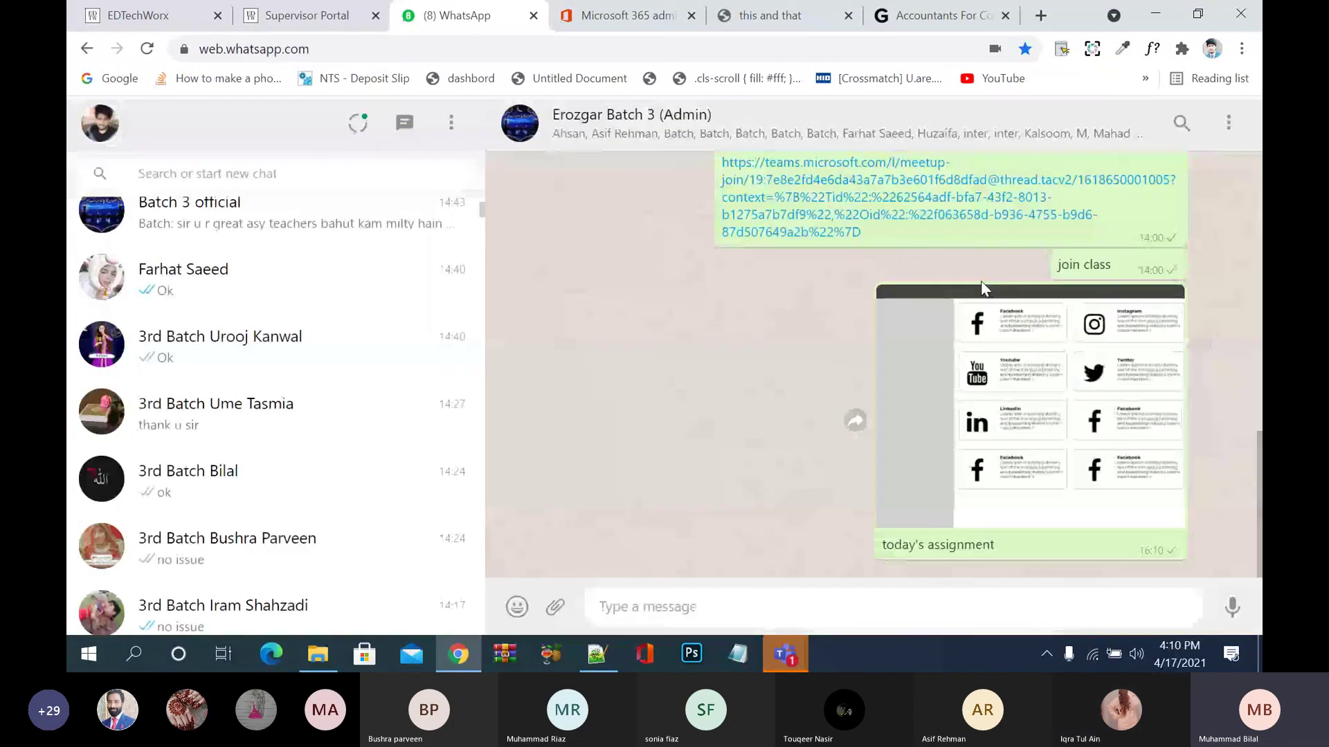
pyautogui.click(908, 346)
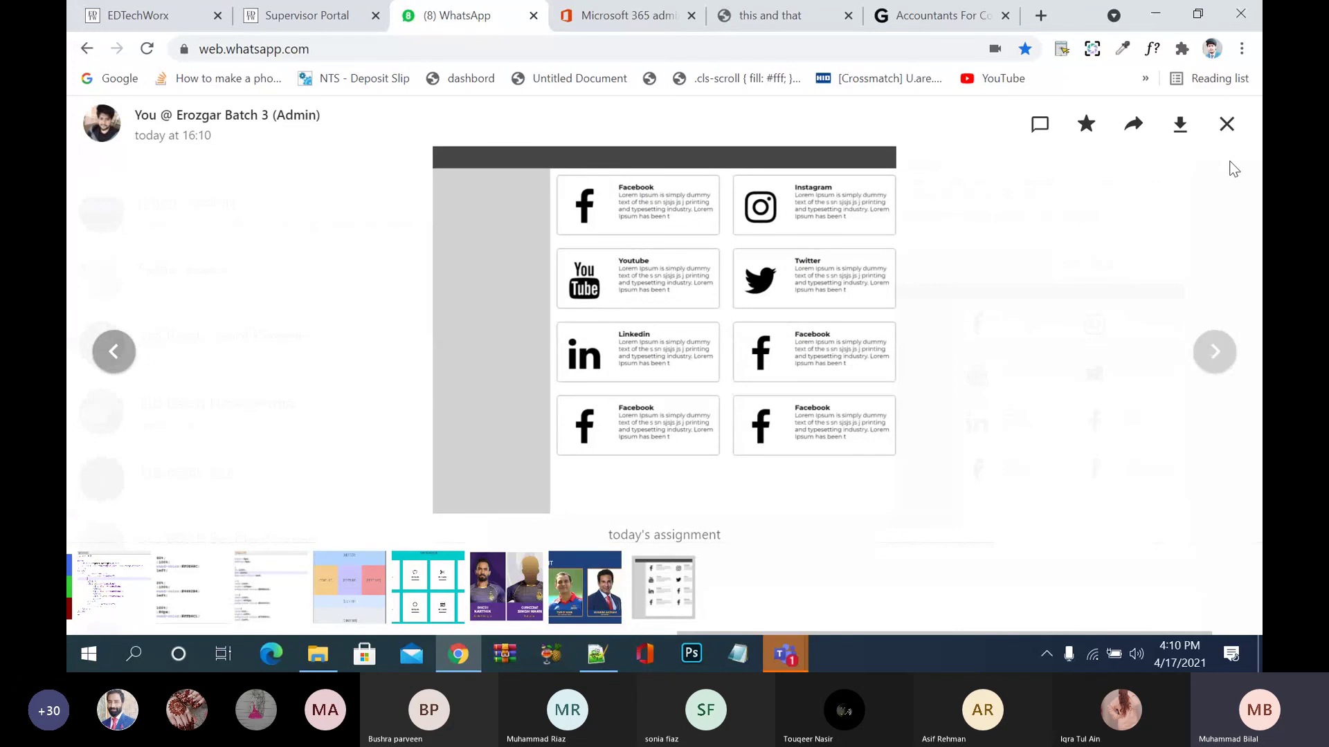
pyautogui.click(1229, 129)
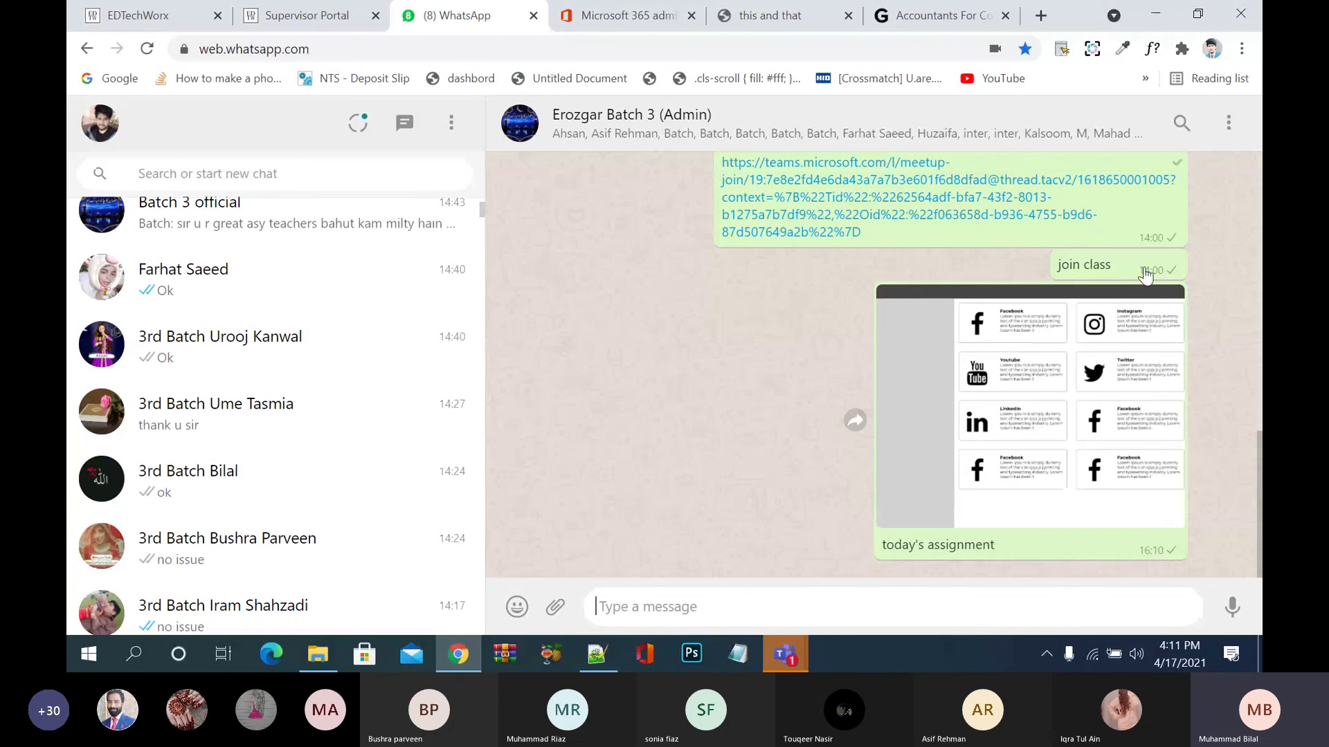
pyautogui.click(1069, 393)
pyautogui.click(789, 267)
pyautogui.click(789, 267)
pyautogui.press('Escape')
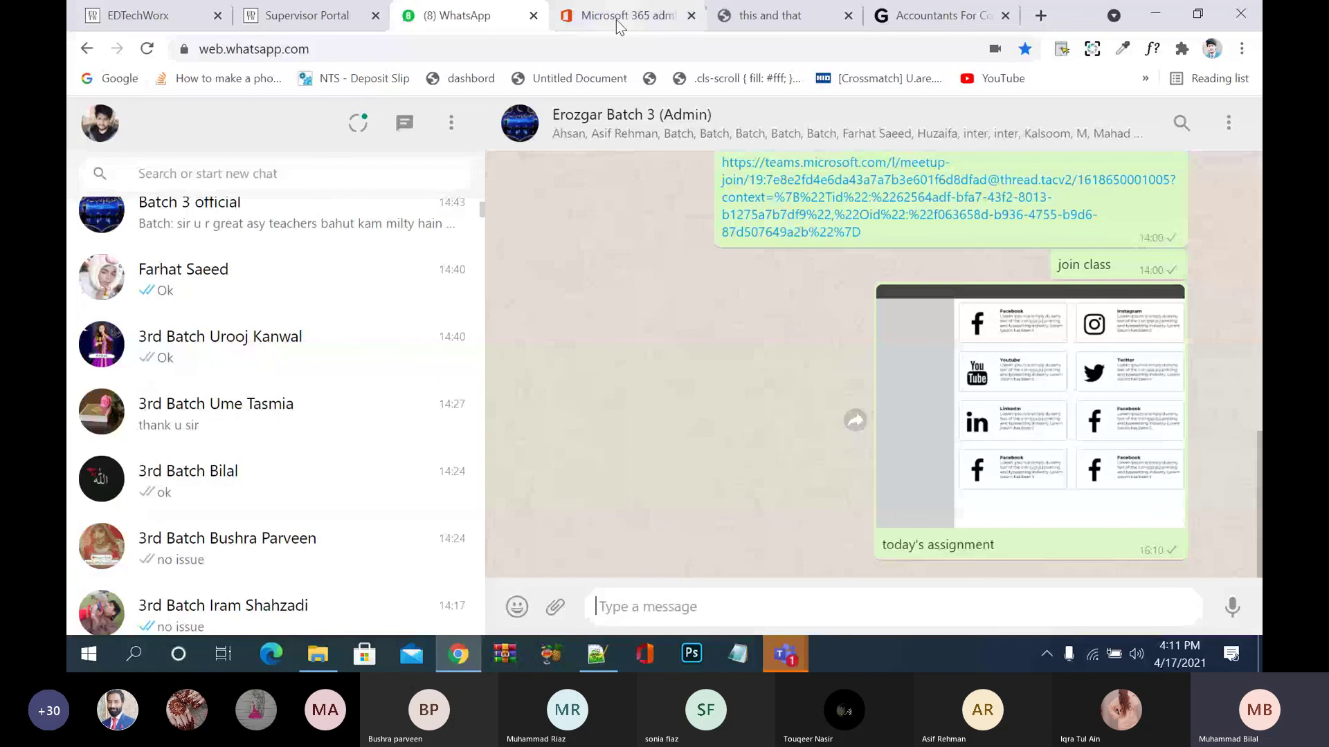